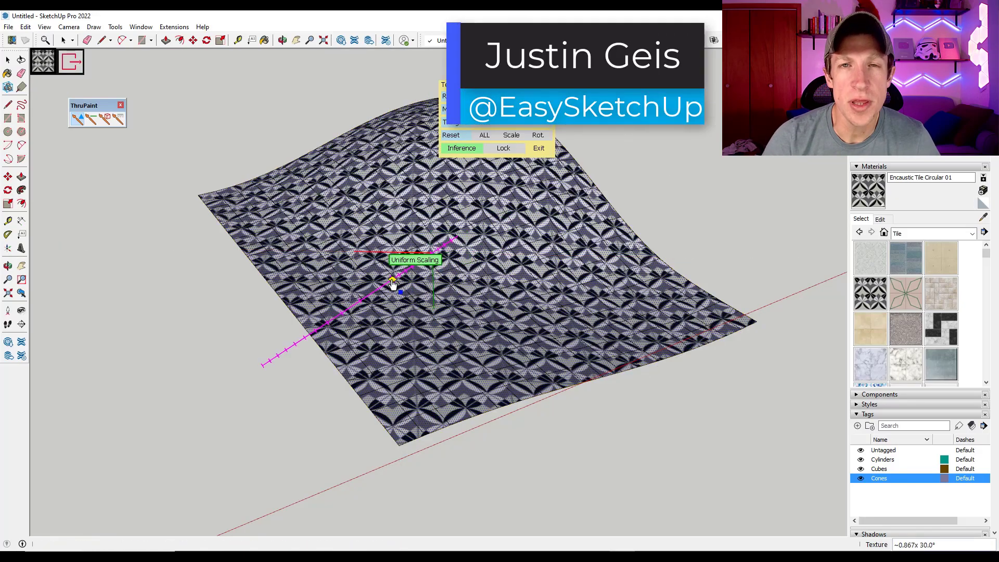
# Scale the terrain's Encaustic Tile Circular 01 texture up to about 1.86x and slide it across the surface.
pyautogui.moveTo(392, 282); pyautogui.dragTo(363, 310)
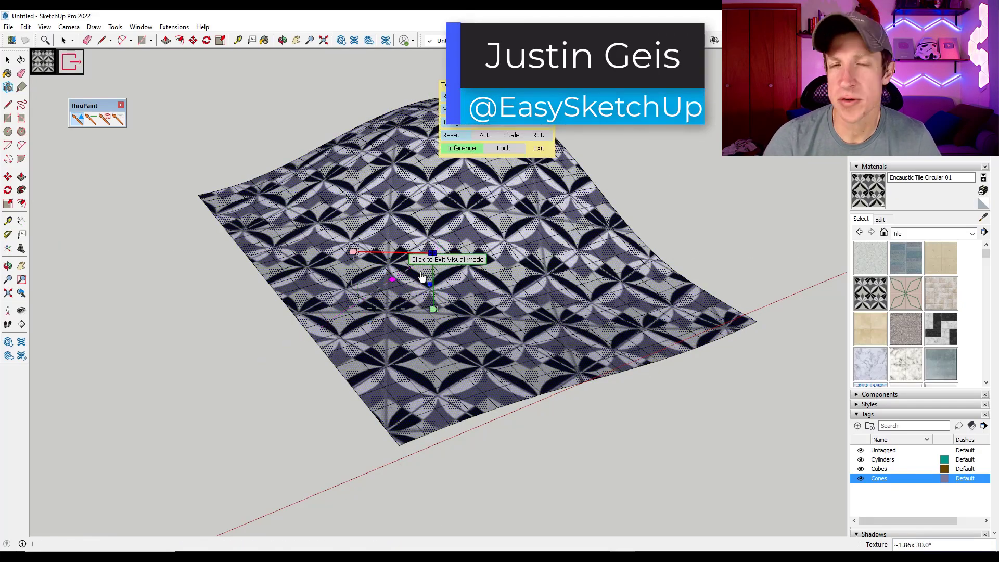
pyautogui.moveTo(432, 255); pyautogui.dragTo(559, 273)
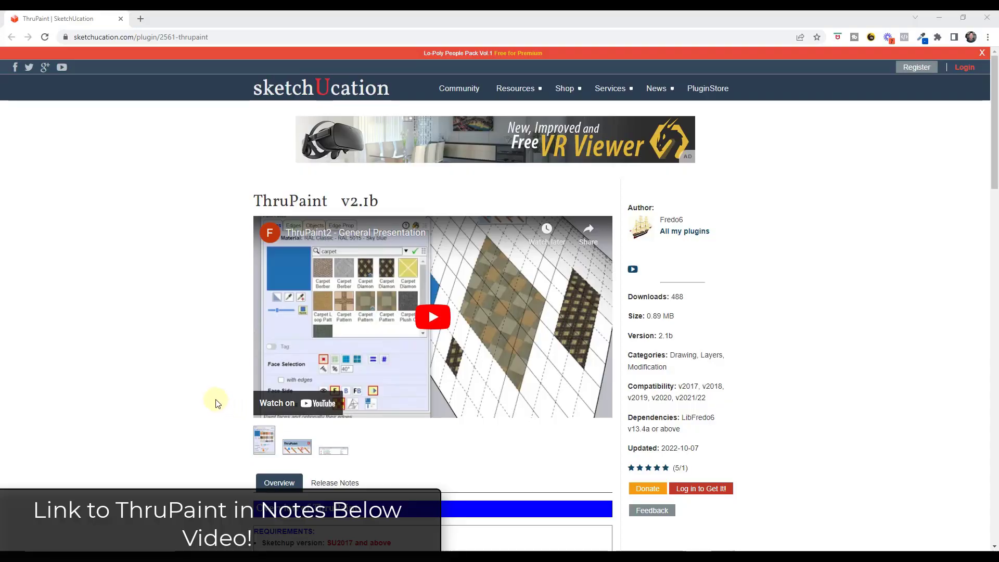
pyautogui.scroll(-1, 216, 403)
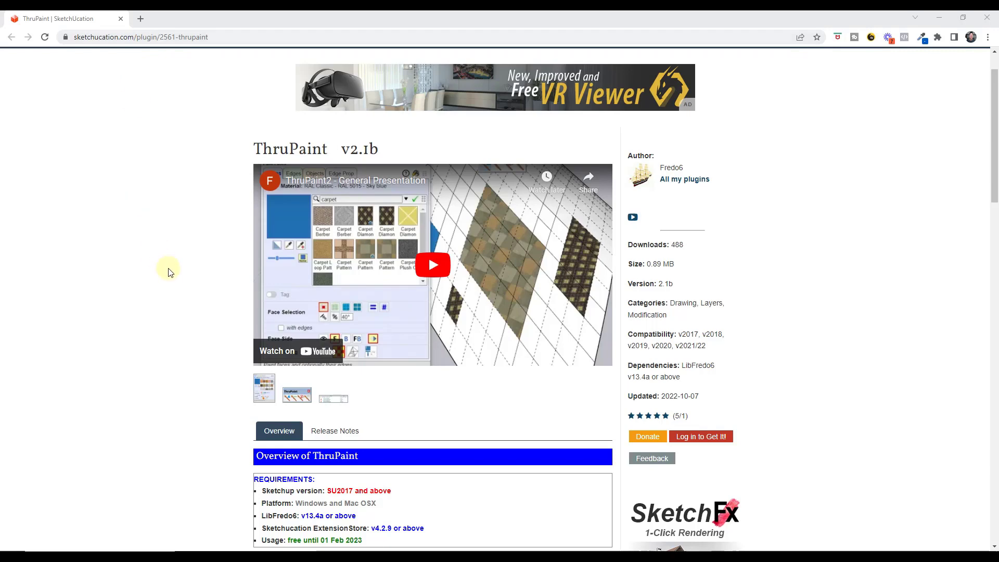
pyautogui.scroll(-3, 179, 278)
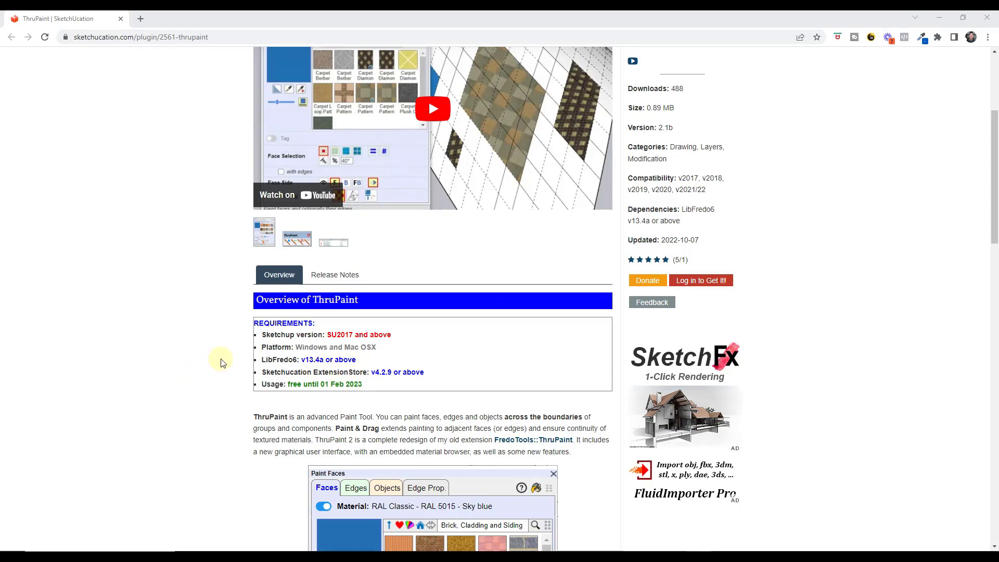
pyautogui.scroll(-3, 222, 358)
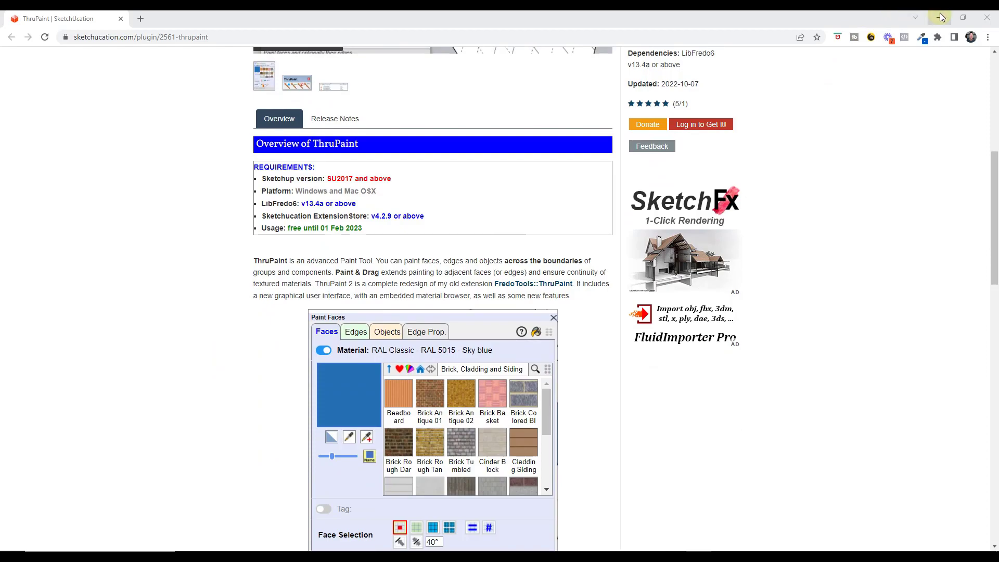
# Minimize the browser, orbit around the dome and terrain, and move the ThruPaint toolbar lower.
pyautogui.click(941, 18)
pyautogui.moveTo(453, 277); pyautogui.dragTo(332, 196, button='middle')
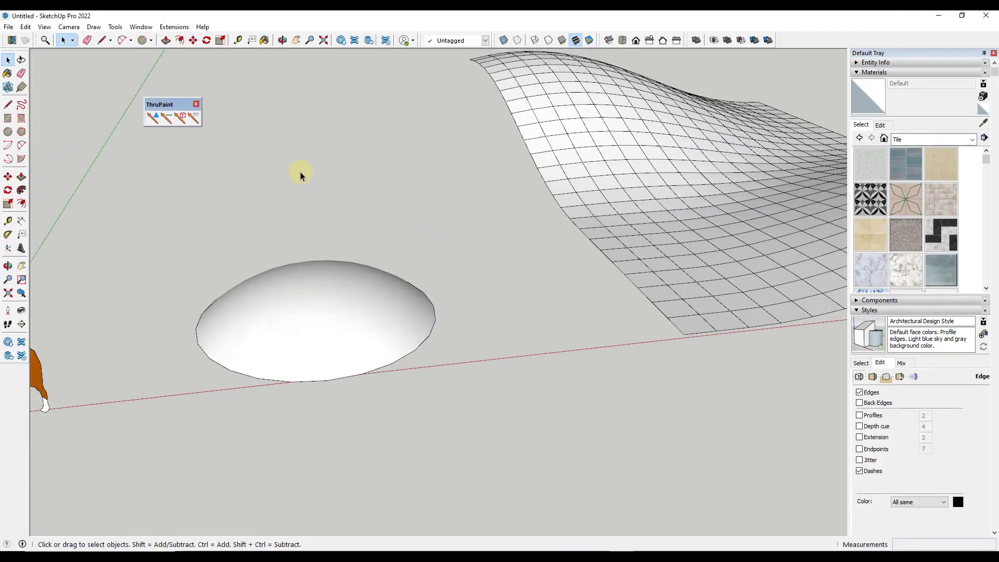
pyautogui.moveTo(182, 108); pyautogui.dragTo(83, 67)
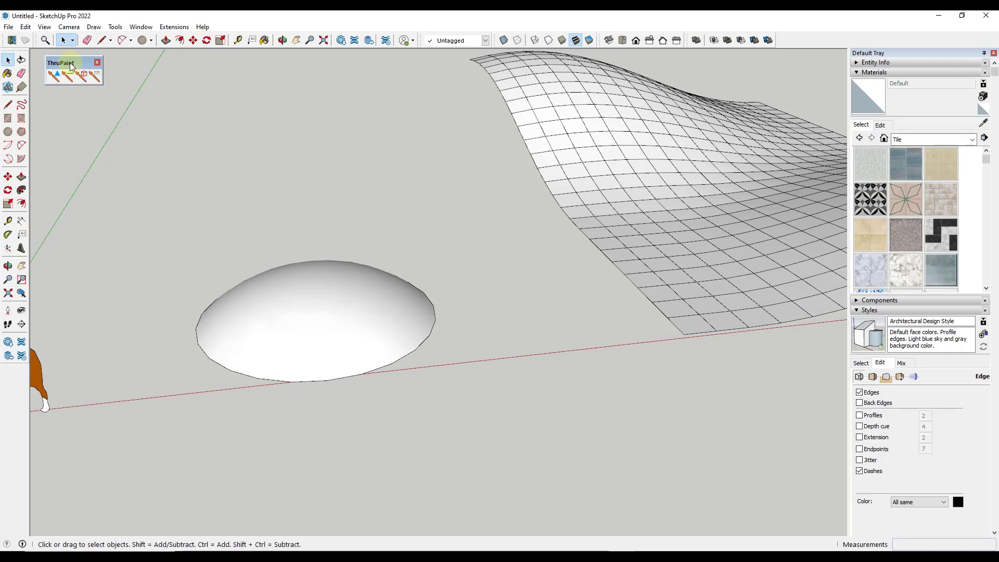
pyautogui.moveTo(71, 63); pyautogui.dragTo(72, 64)
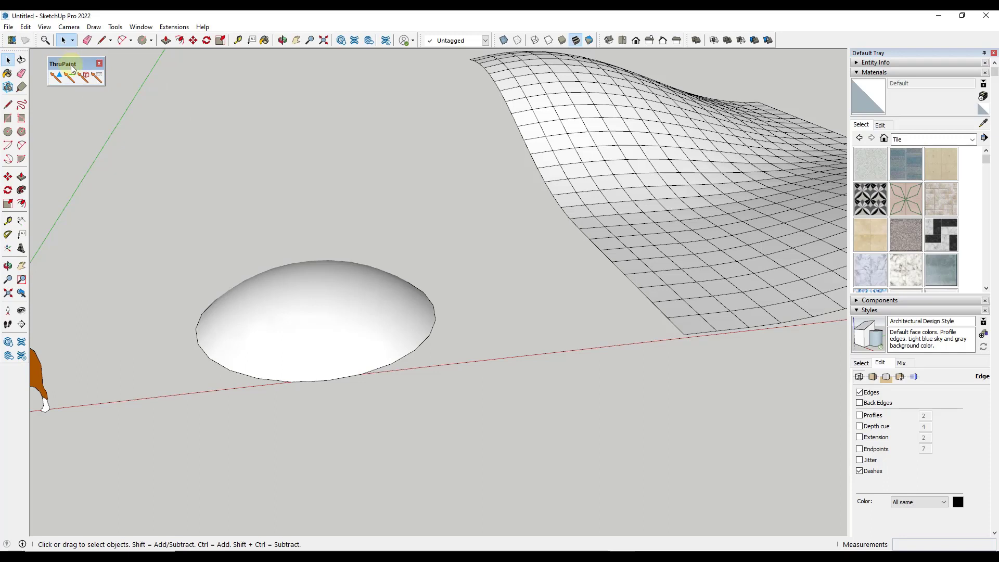
pyautogui.moveTo(62, 64); pyautogui.dragTo(84, 106)
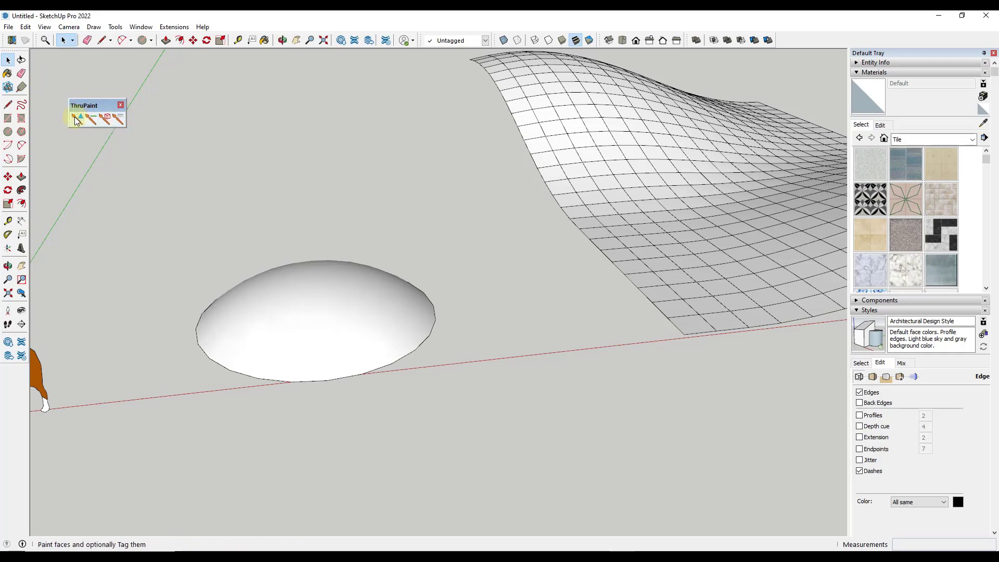
# Open ThruPaint's Paint Faces dialog, reposition it and enlarge it to show more materials.
pyautogui.click(79, 120)
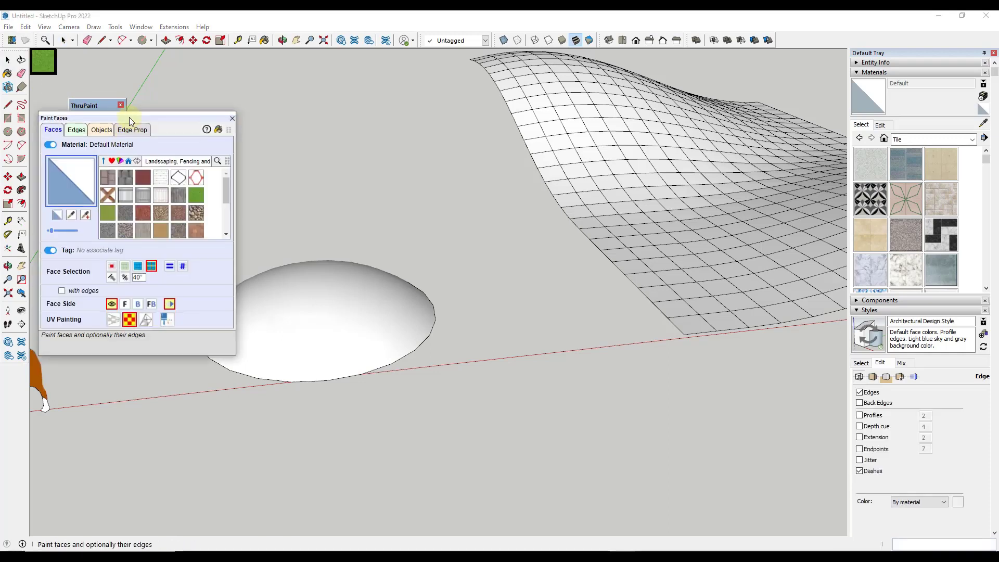
pyautogui.moveTo(98, 118); pyautogui.dragTo(96, 89)
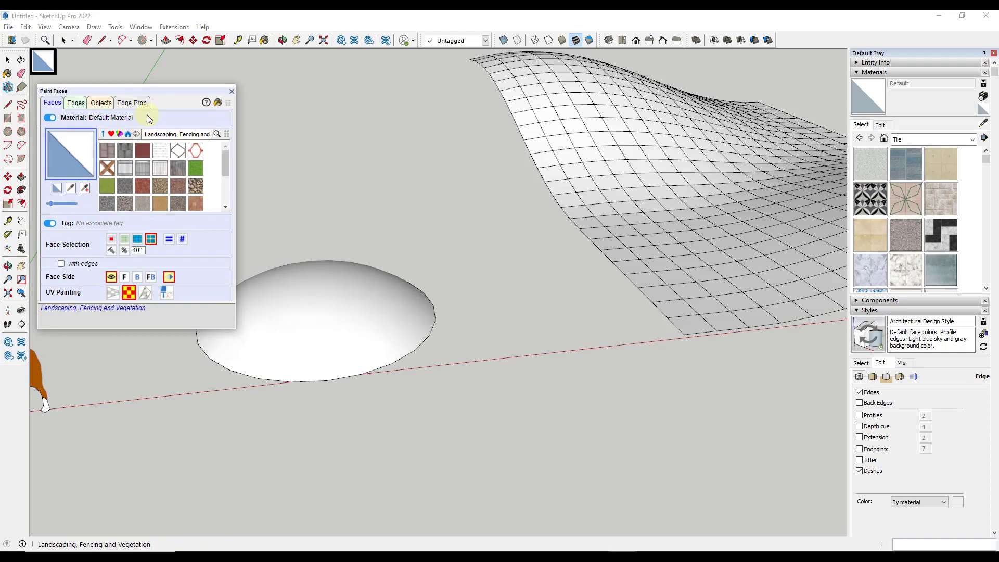
pyautogui.moveTo(145, 89); pyautogui.dragTo(151, 82)
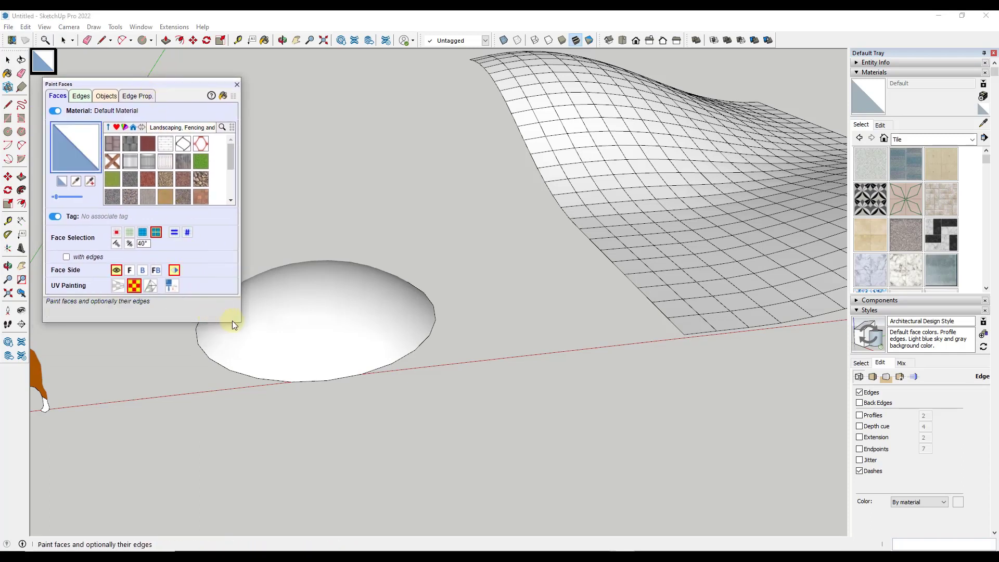
pyautogui.moveTo(241, 321)
pyautogui.mouseDown()
pyautogui.moveTo(292, 417)
pyautogui.moveTo(328, 416)
pyautogui.mouseUp()
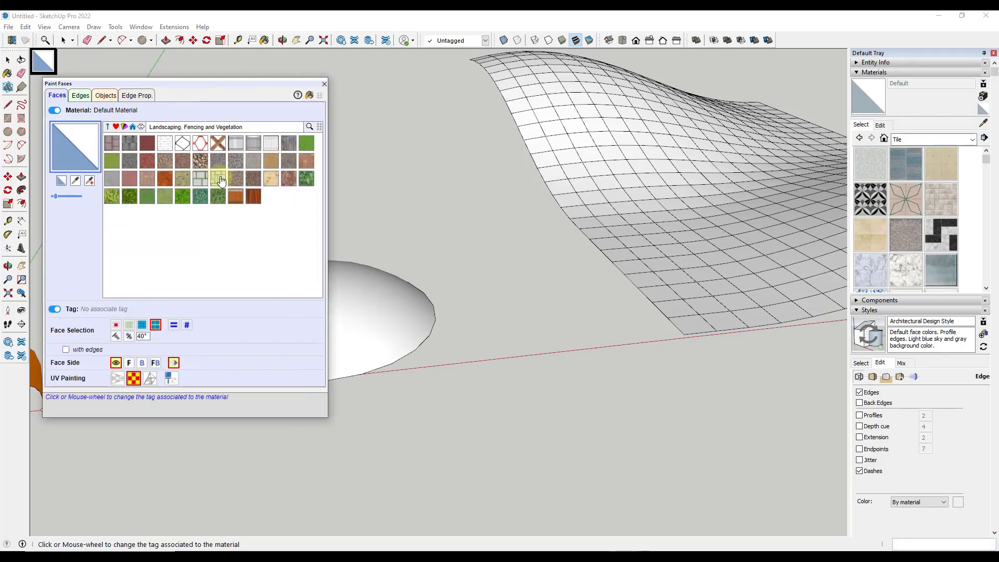
# Browse the Metal material category, then return to the top-level Materials Root list.
pyautogui.click(202, 127)
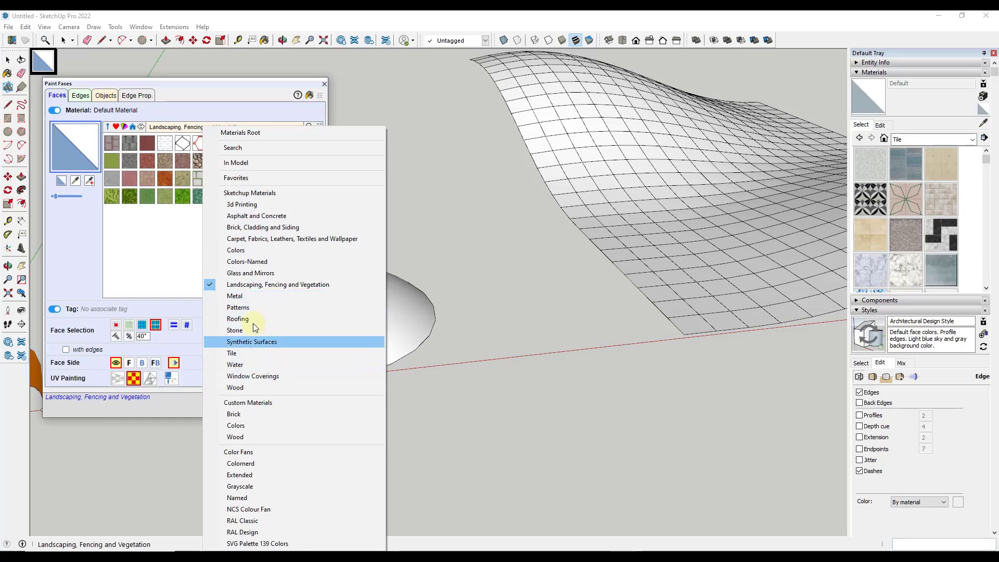
pyautogui.click(245, 298)
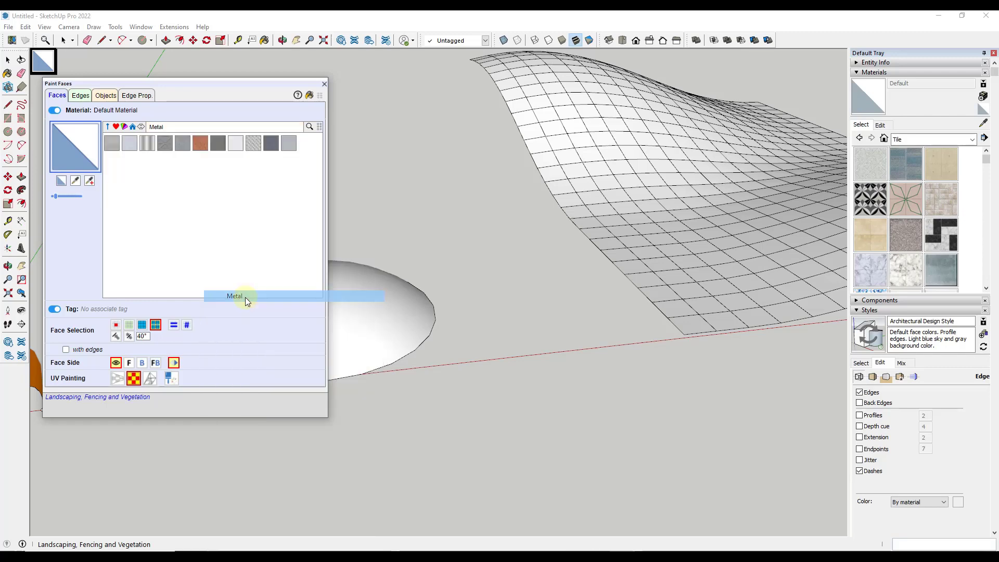
pyautogui.click(198, 127)
pyautogui.click(235, 130)
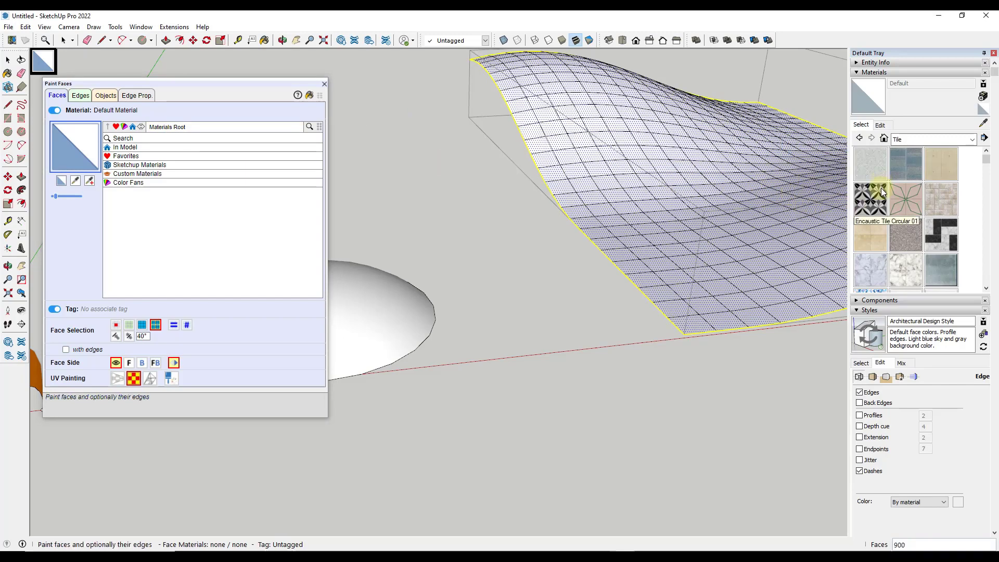
# Search materials for 'car', then replace the query with 'brick' to list brick materials.
pyautogui.click(310, 129)
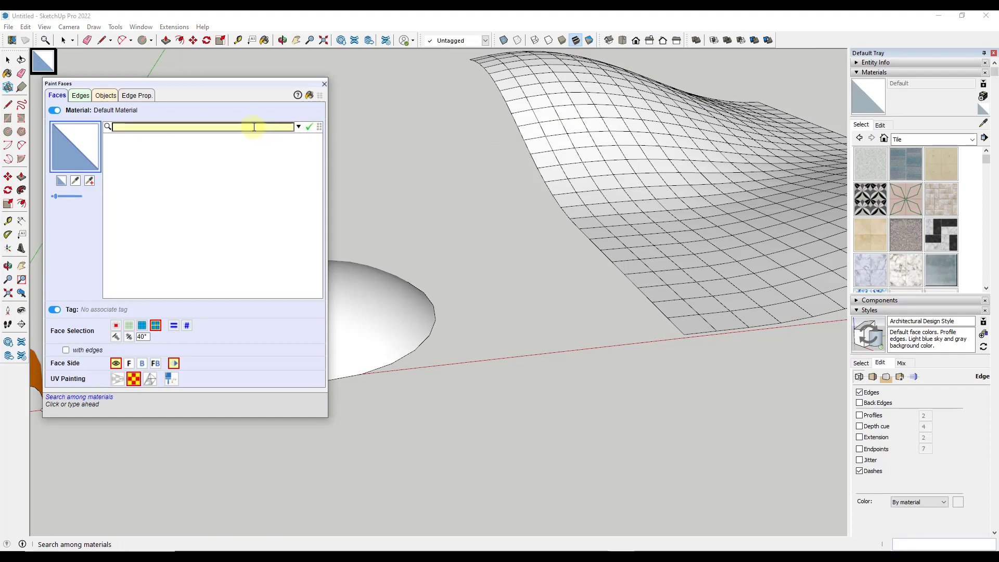
pyautogui.write('carpet')
pyautogui.press('Return')
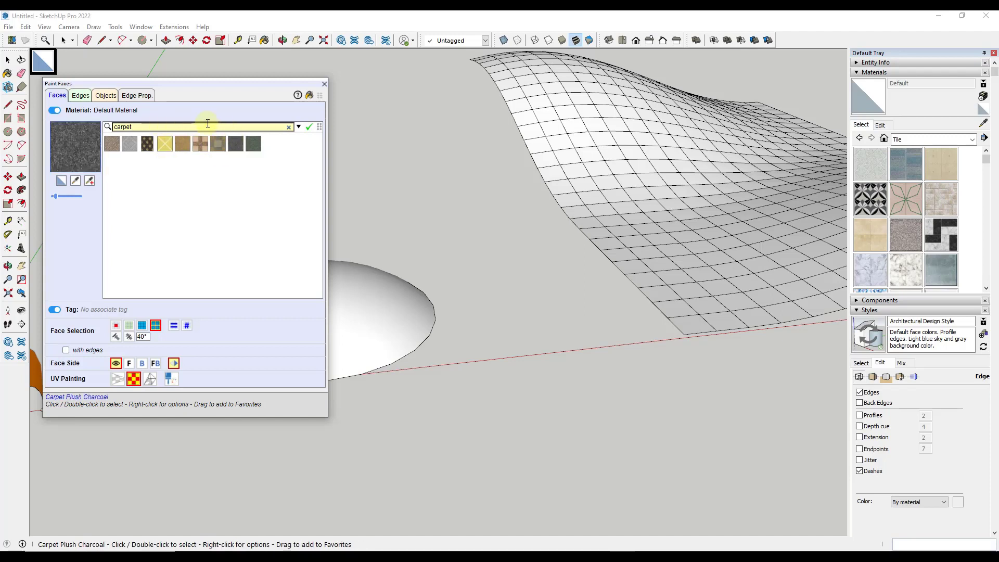
pyautogui.press('BackSpace')
pyautogui.press('BackSpace')
pyautogui.press('BackSpace')
pyautogui.press('BackSpace')
pyautogui.press('BackSpace')
pyautogui.write('brick')
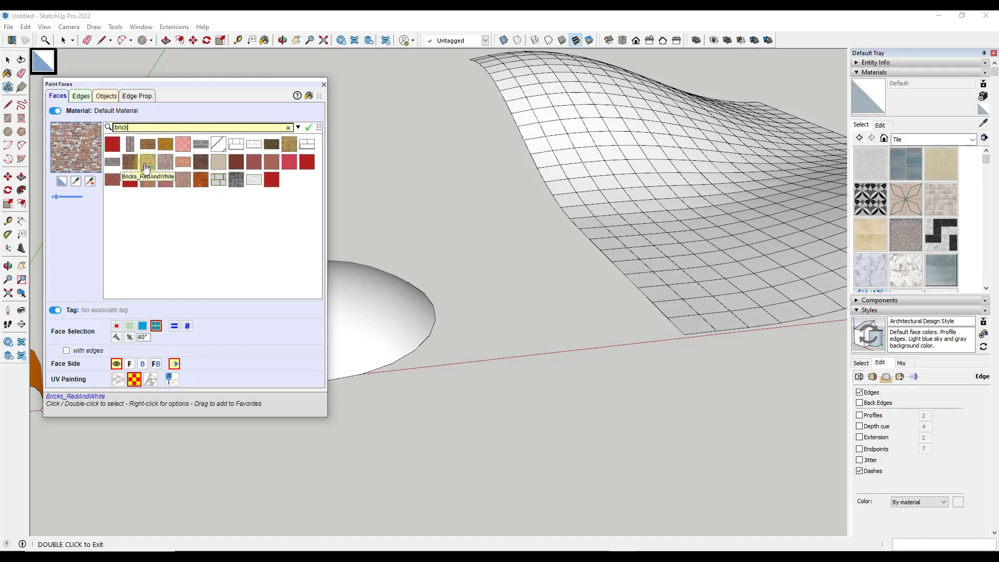
# Clear the brick search, check the export options, and return to the top-level material categories.
pyautogui.click(288, 128)
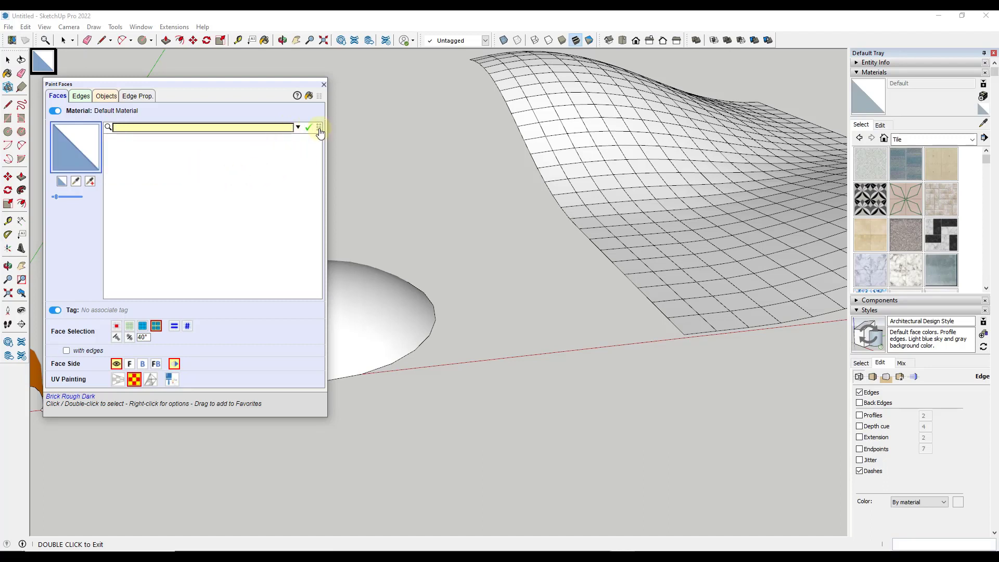
pyautogui.click(318, 127)
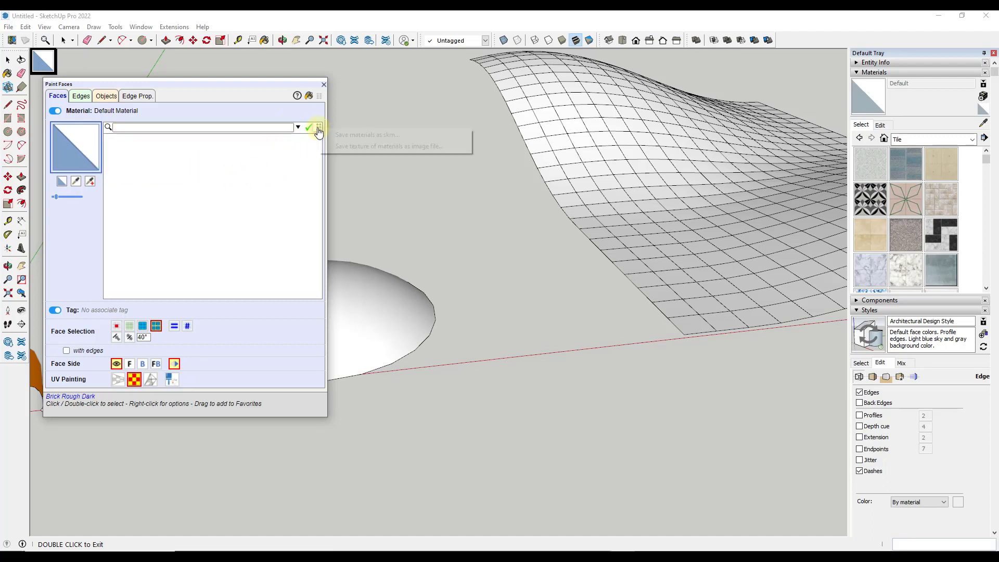
pyautogui.click(266, 156)
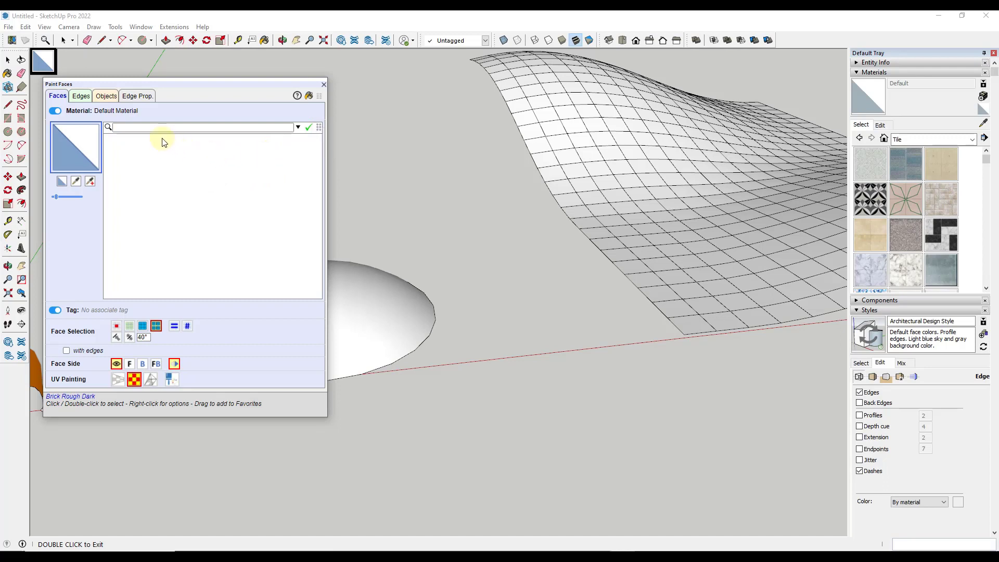
pyautogui.click(305, 129)
pyautogui.click(133, 128)
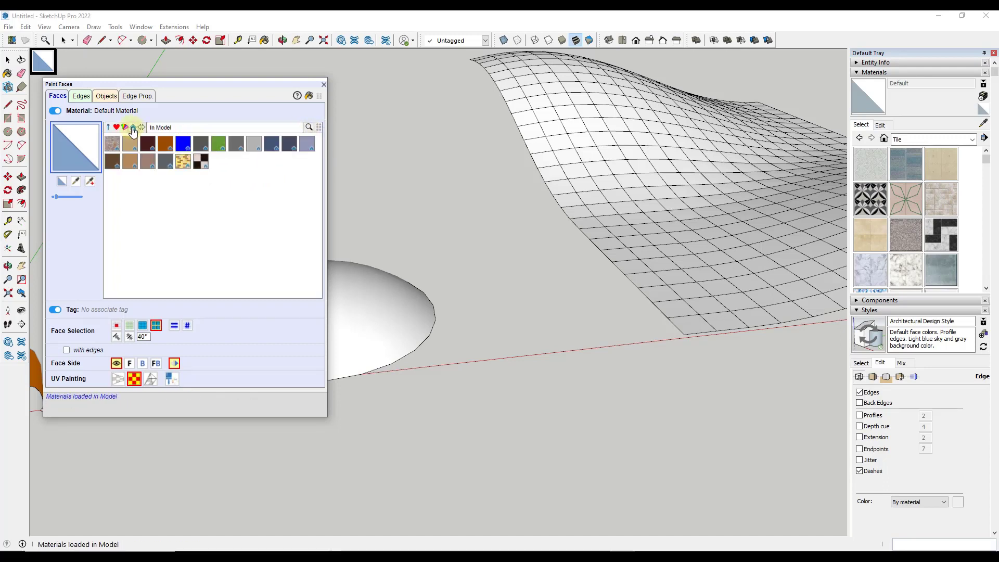
pyautogui.click(177, 128)
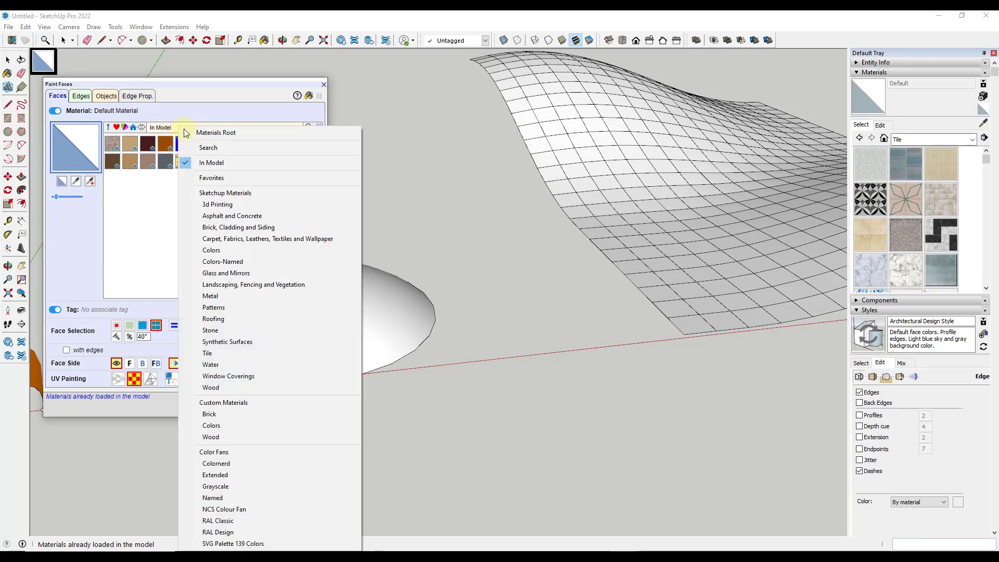
pyautogui.click(204, 133)
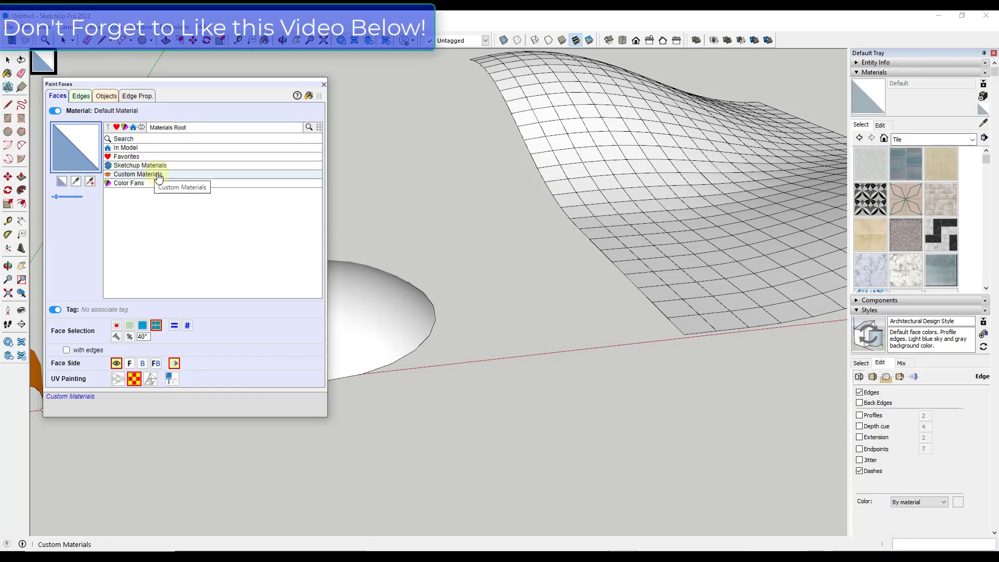
# Browse Custom Materials > Bricks, enlarge the labelled thumbnails, and list the In Model materials.
pyautogui.click(318, 130)
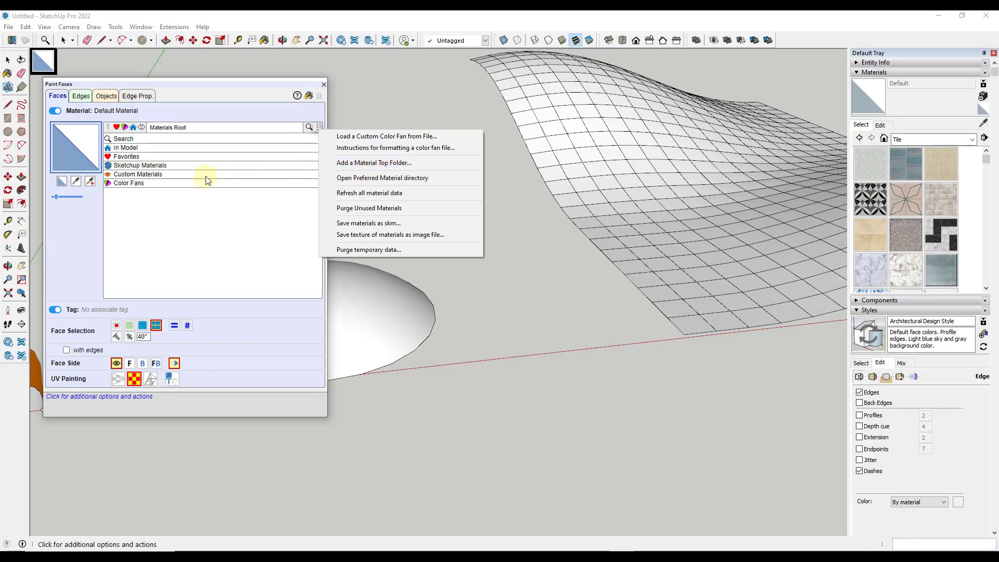
pyautogui.click(143, 179)
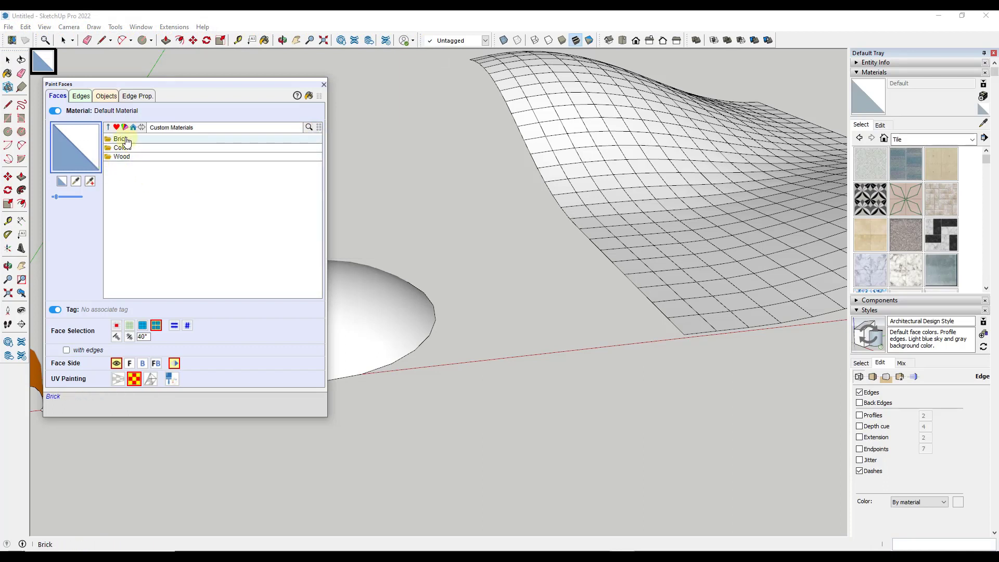
pyautogui.click(119, 138)
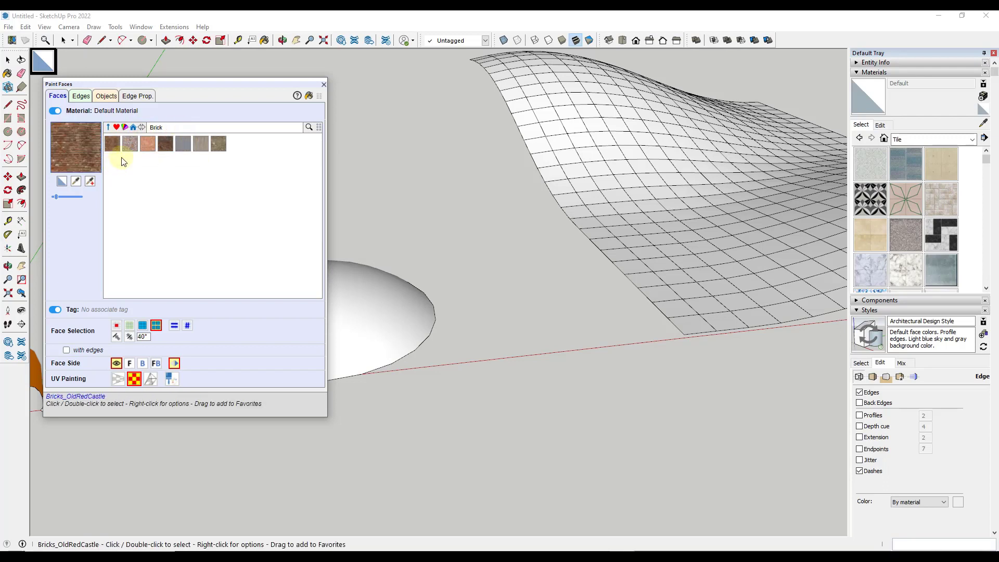
pyautogui.moveTo(54, 197); pyautogui.dragTo(84, 200)
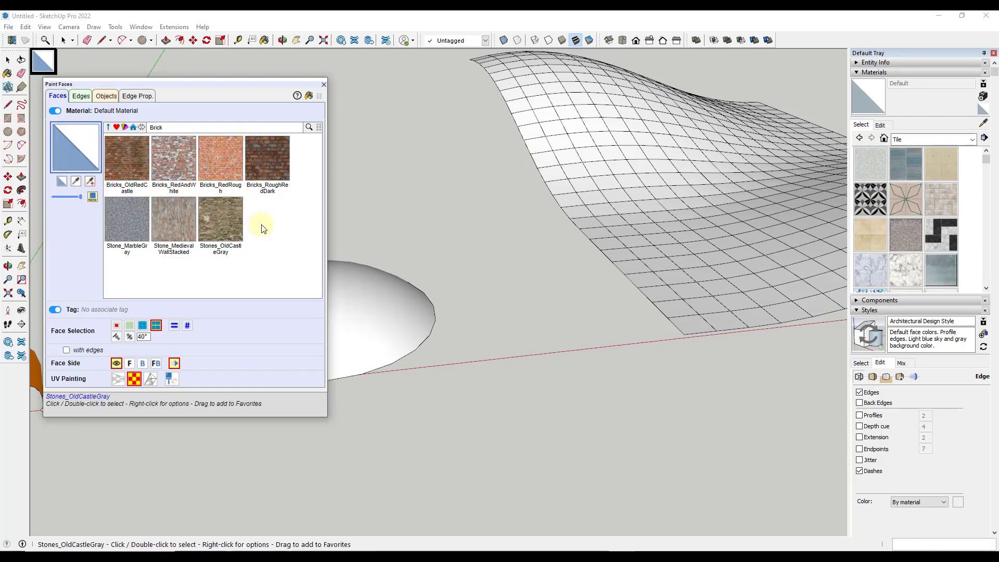
pyautogui.click(134, 128)
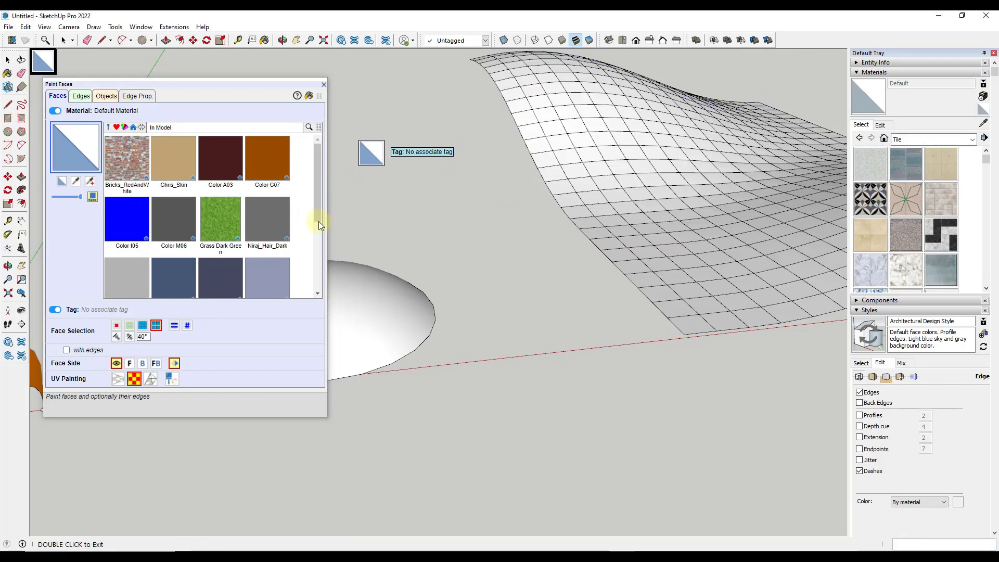
pyautogui.scroll(-2, 292, 203)
pyautogui.scroll(3, 297, 210)
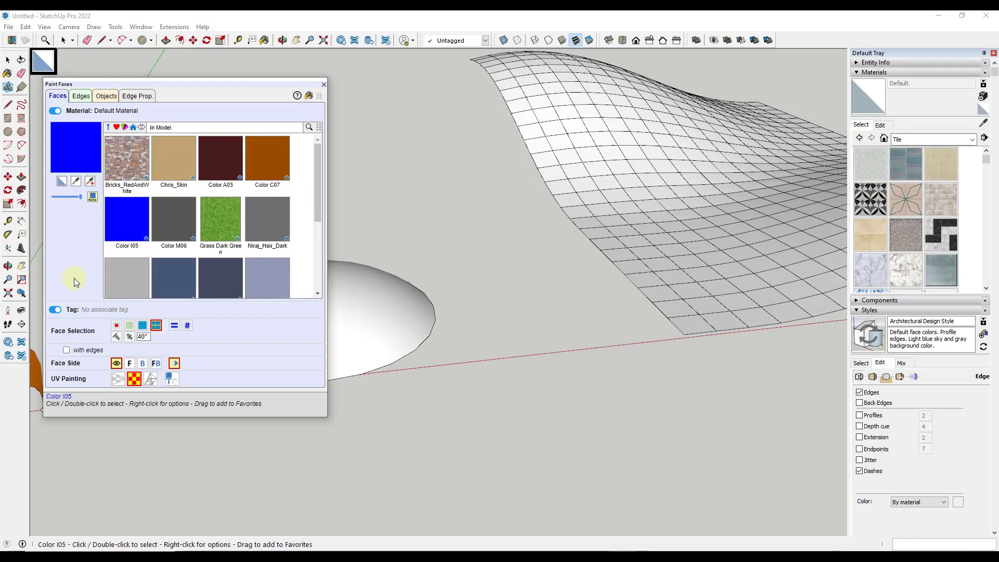
# Browse the Edges, Objects and Edge Prop. painting options in the ThruPaint panel.
pyautogui.click(83, 99)
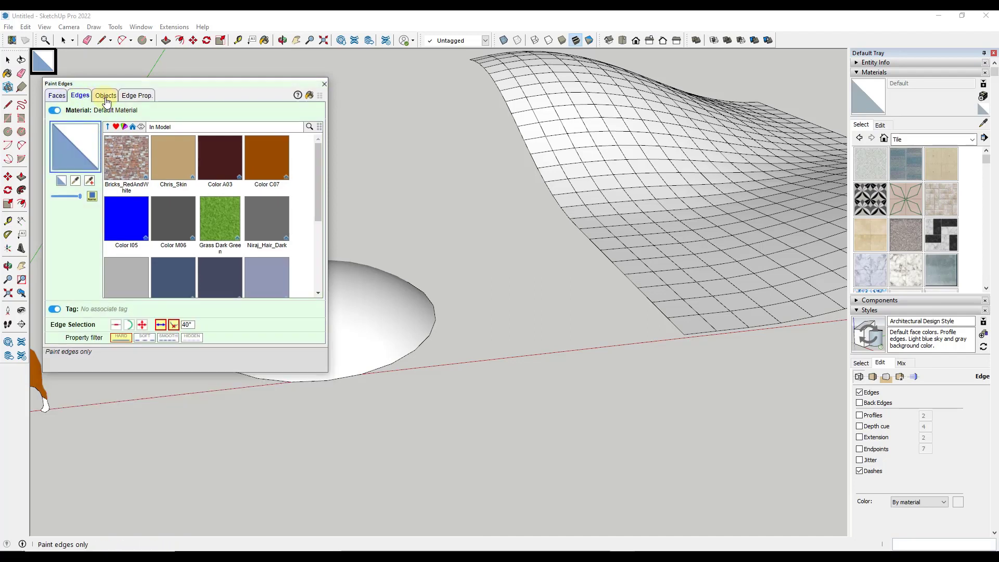
pyautogui.click(105, 99)
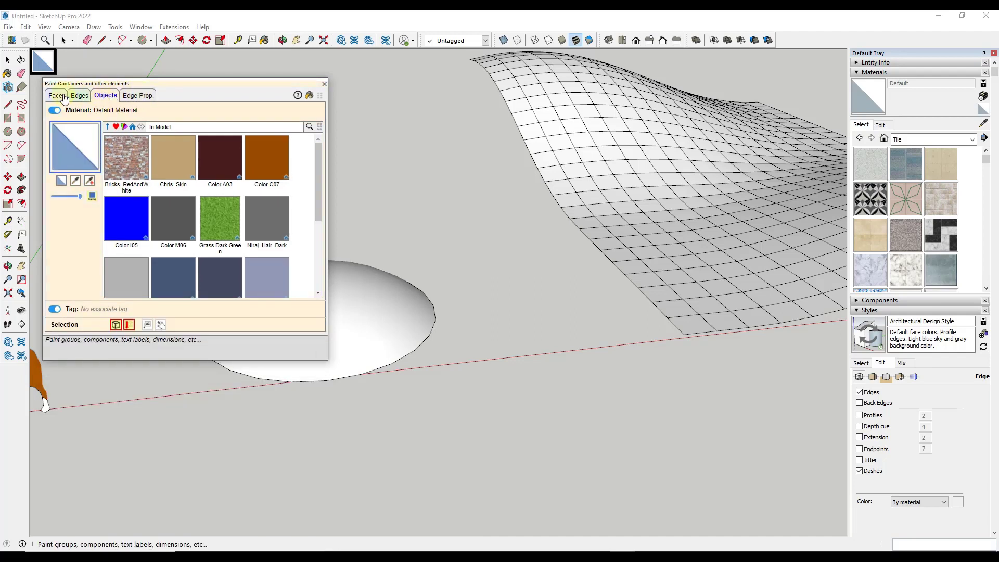
pyautogui.click(59, 99)
pyautogui.click(80, 96)
pyautogui.click(106, 97)
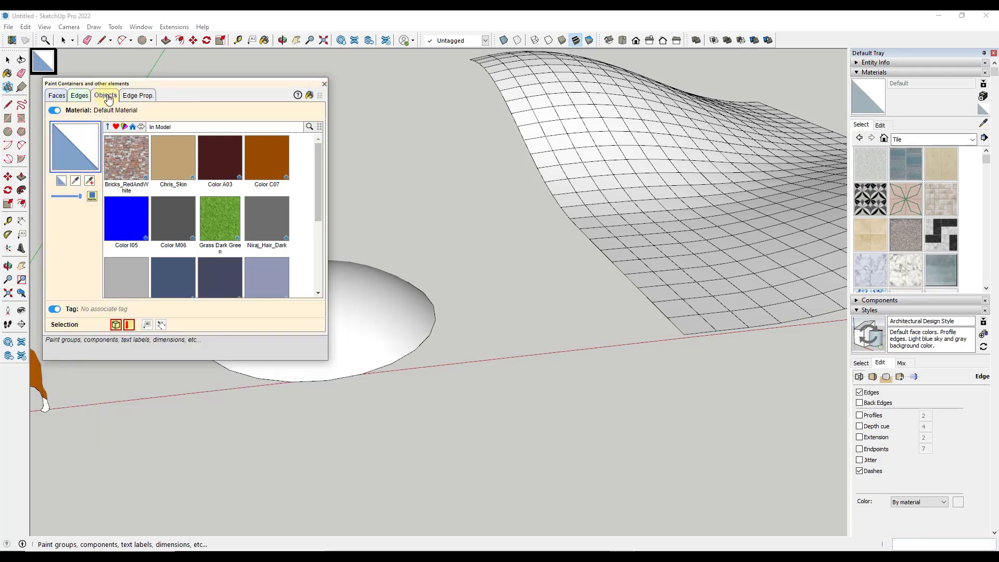
pyautogui.click(136, 96)
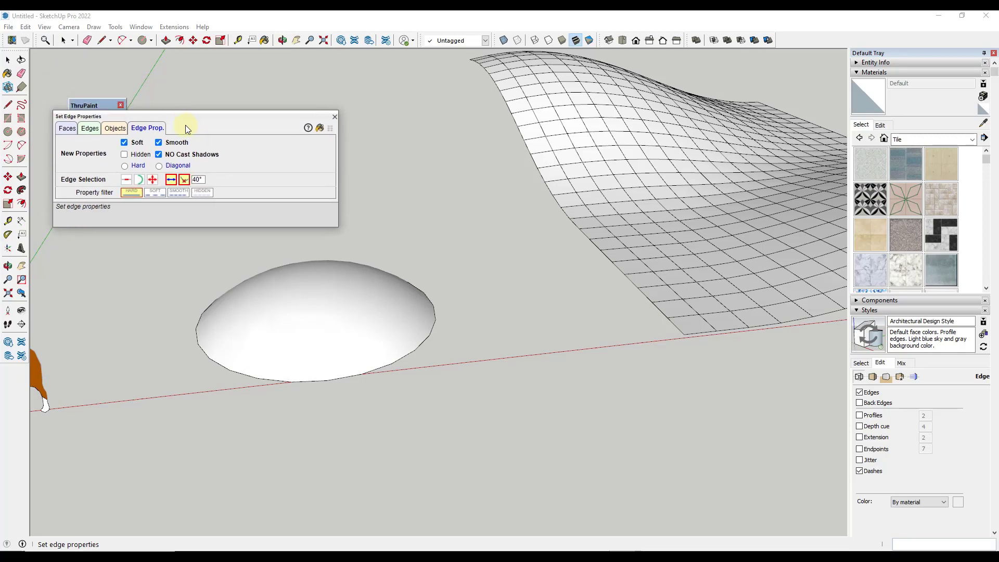
# Return to the Faces options, shift the panel left, and close it.
pyautogui.click(68, 128)
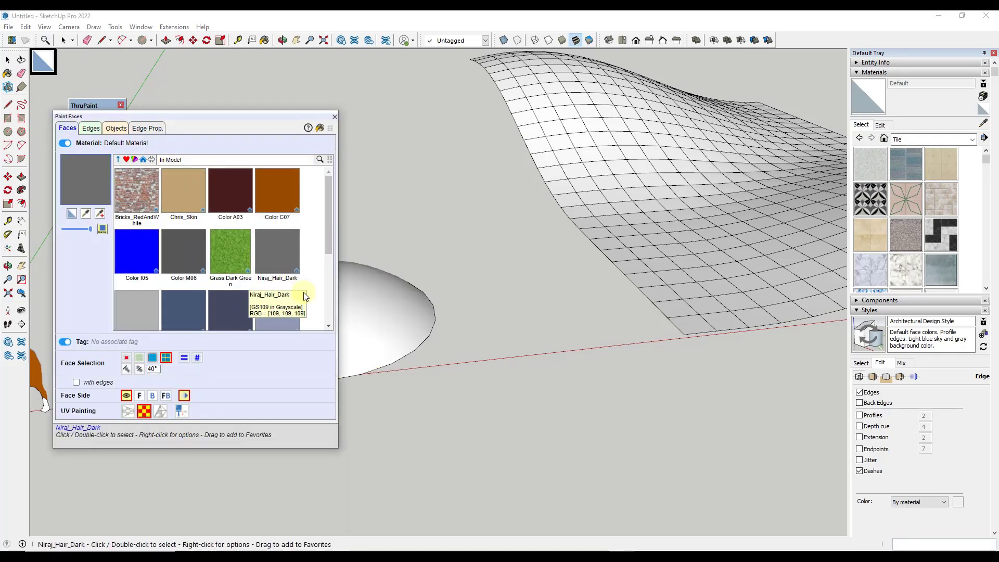
pyautogui.moveTo(230, 118)
pyautogui.mouseDown()
pyautogui.moveTo(303, 123)
pyautogui.moveTo(210, 119)
pyautogui.mouseUp()
pyautogui.press('space')
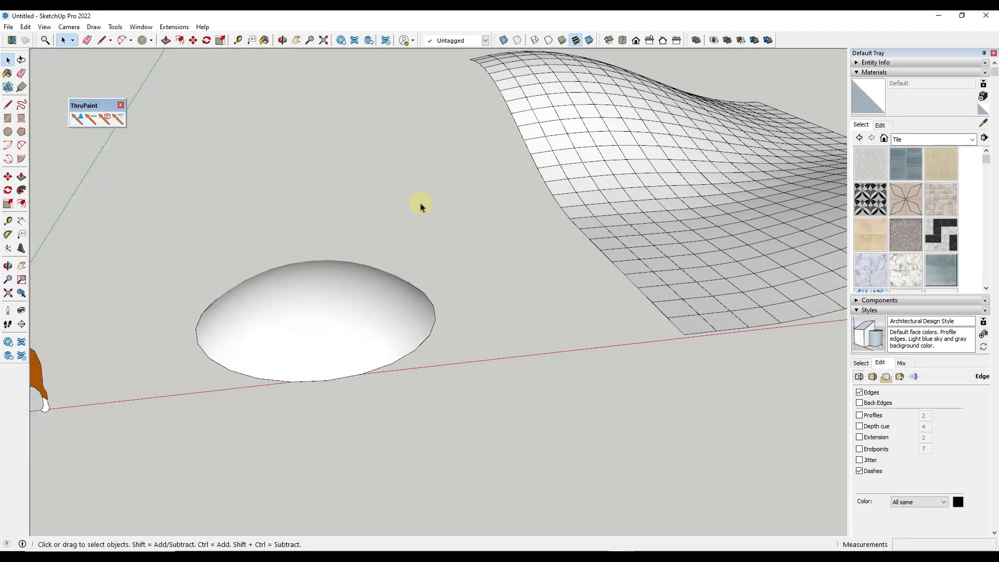
# Paint the dome with Encaustic Tile Circular 01 and zoom in to inspect it.
pyautogui.click(869, 199)
pyautogui.click(323, 312)
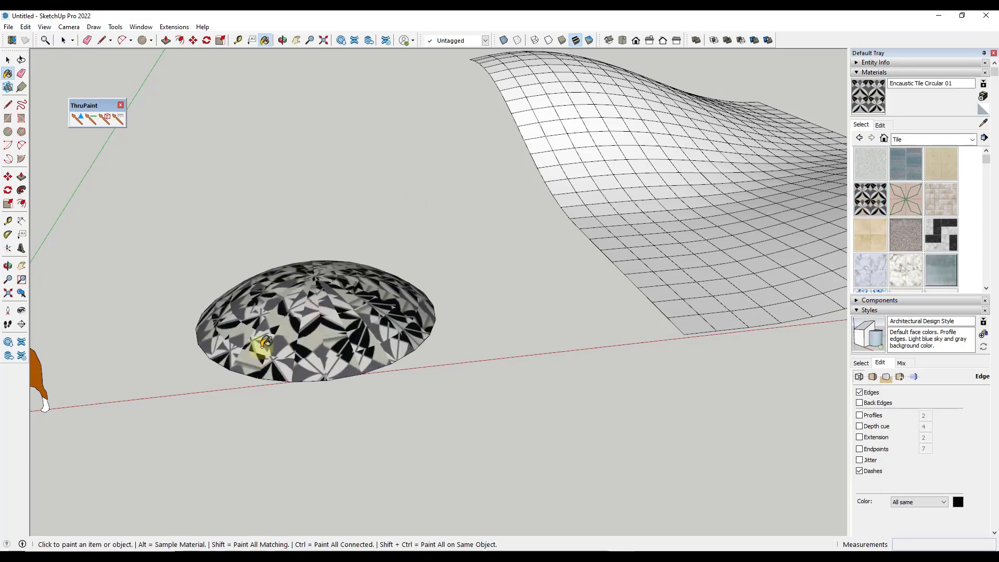
pyautogui.scroll(3, 312, 320)
pyautogui.moveTo(414, 315); pyautogui.dragTo(386, 337, button='middle')
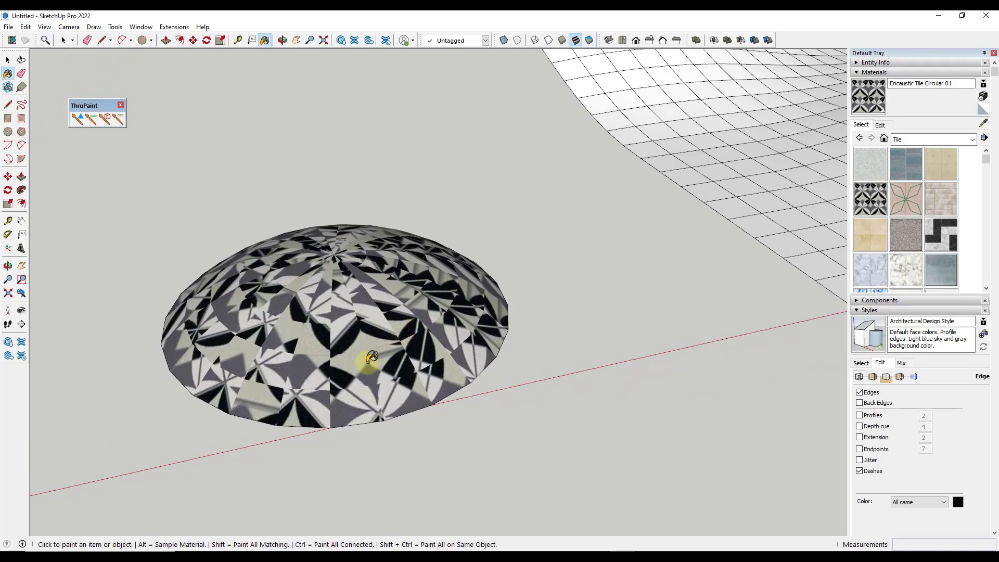
pyautogui.scroll(2, 366, 354)
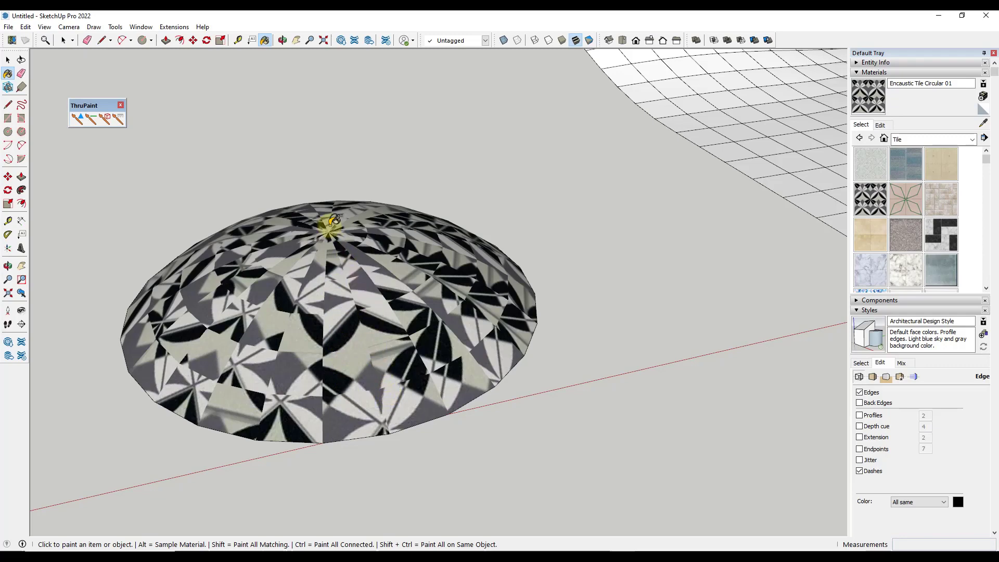
# Start ThruPaint face painting with a compact options bar and slide the dome's tile texture.
pyautogui.click(79, 119)
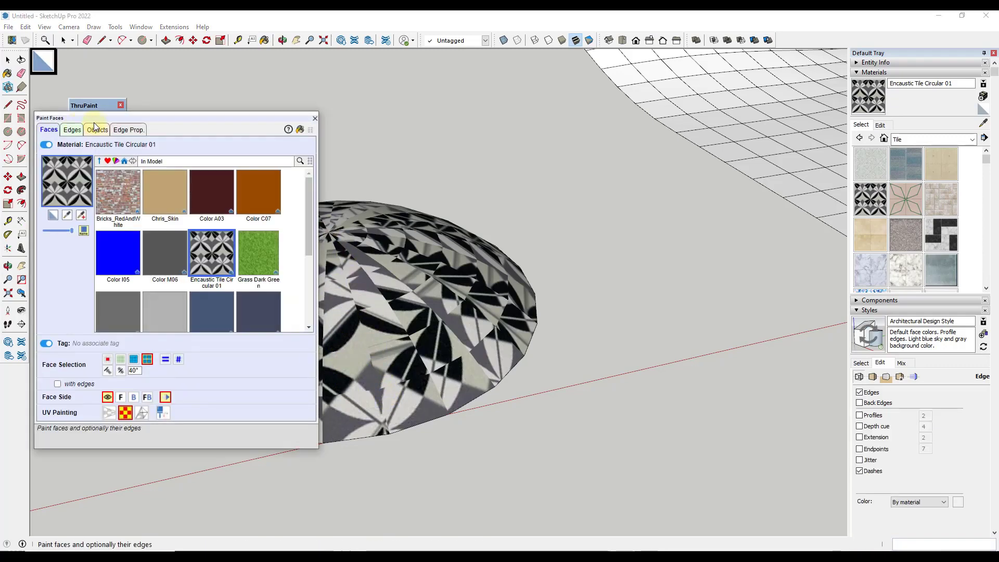
pyautogui.moveTo(121, 119)
pyautogui.mouseDown()
pyautogui.moveTo(642, 125)
pyautogui.moveTo(650, 115)
pyautogui.mouseUp()
pyautogui.doubleClick(598, 179)
pyautogui.doubleClick(476, 247)
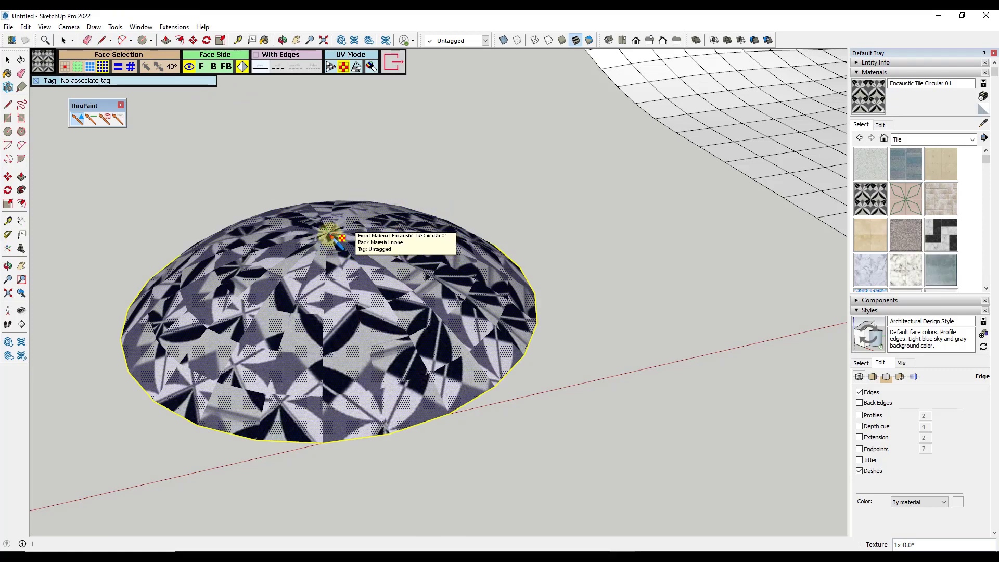
pyautogui.click(332, 237)
pyautogui.moveTo(332, 237); pyautogui.dragTo(311, 248)
pyautogui.click(316, 254)
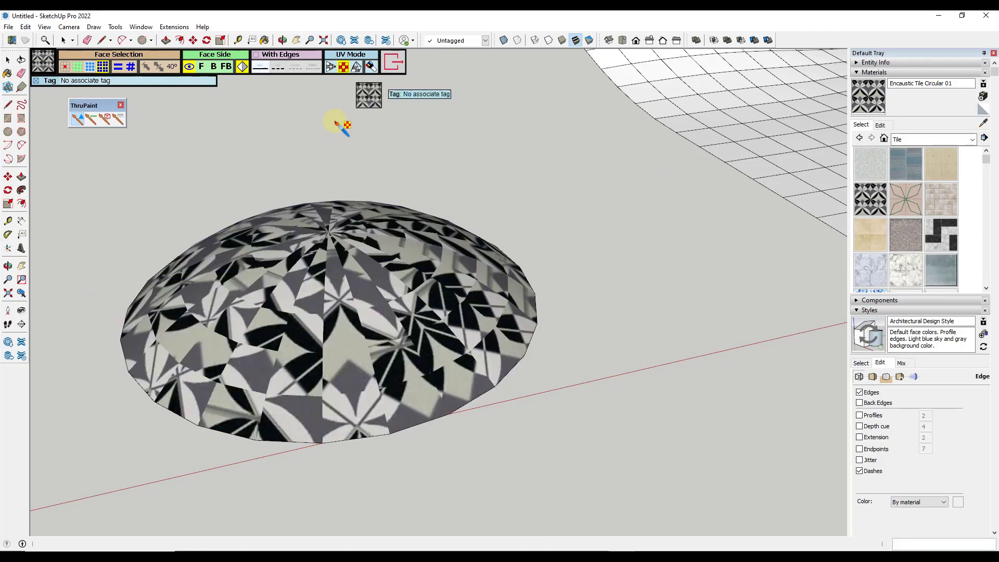
# Repaint the dome using Natural UV mapping and orbit around it.
pyautogui.click(343, 67)
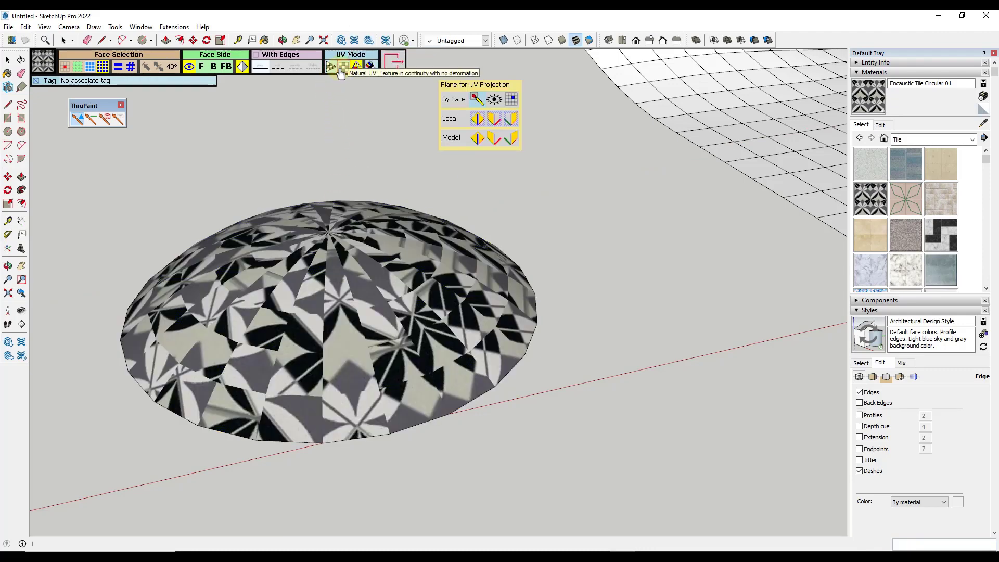
pyautogui.click(336, 70)
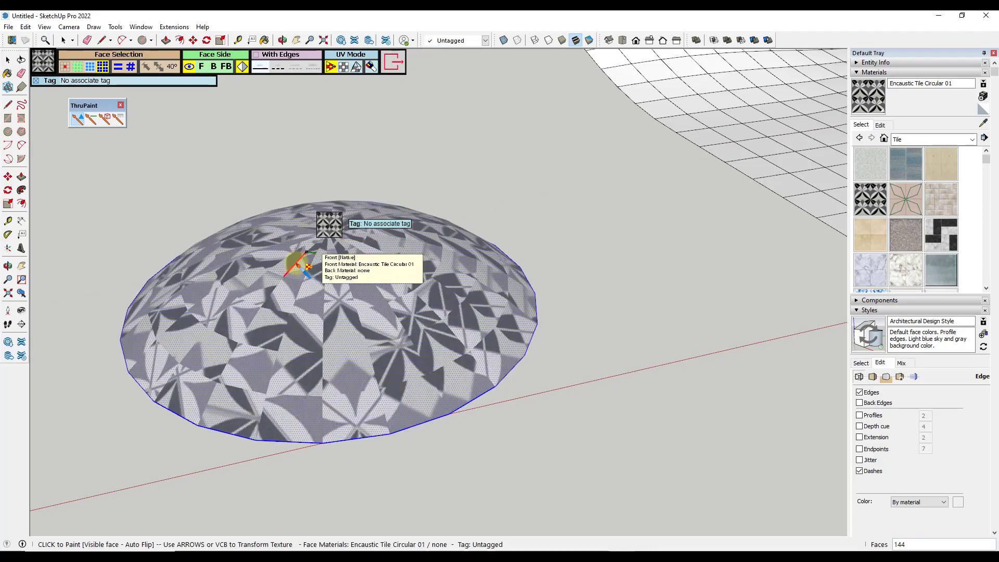
pyautogui.click(289, 258)
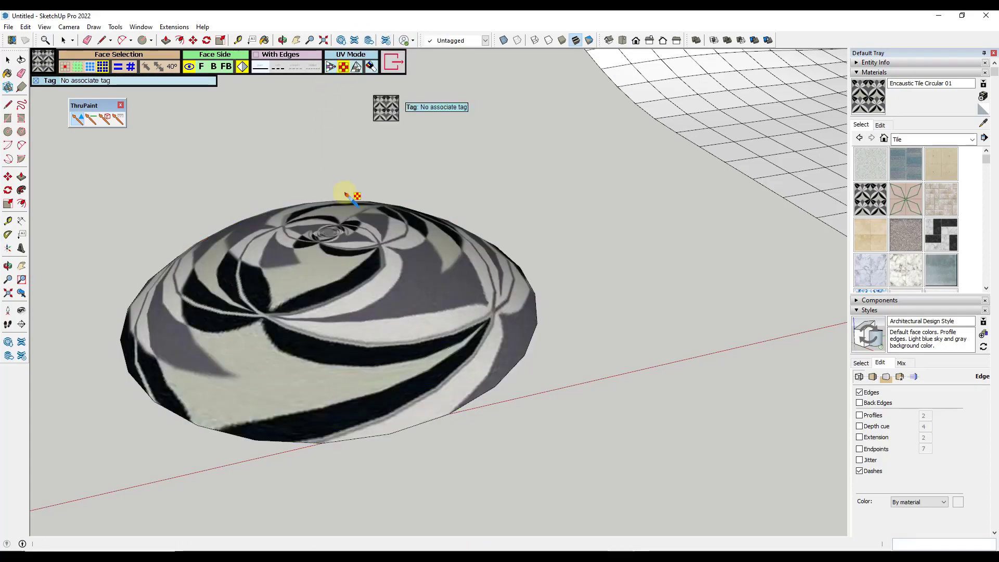
pyautogui.click(337, 262)
pyautogui.moveTo(341, 264); pyautogui.dragTo(359, 104, button='middle')
# Repaint the dome with Projected UV mapping and view it from nearly top-down.
pyautogui.click(344, 66)
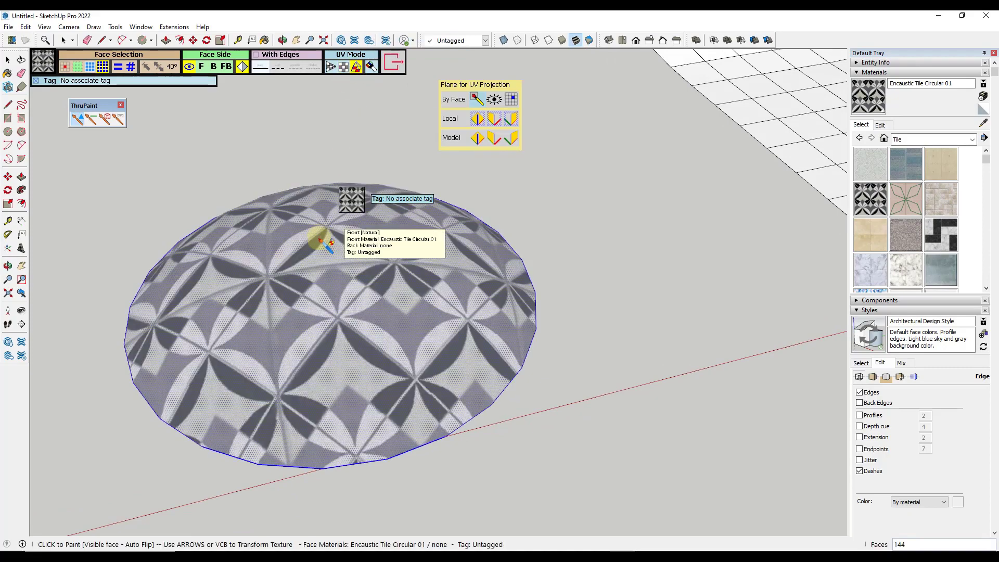
pyautogui.click(322, 240)
pyautogui.moveTo(323, 235); pyautogui.dragTo(368, 242, button='middle')
pyautogui.scroll(-1, 337, 262)
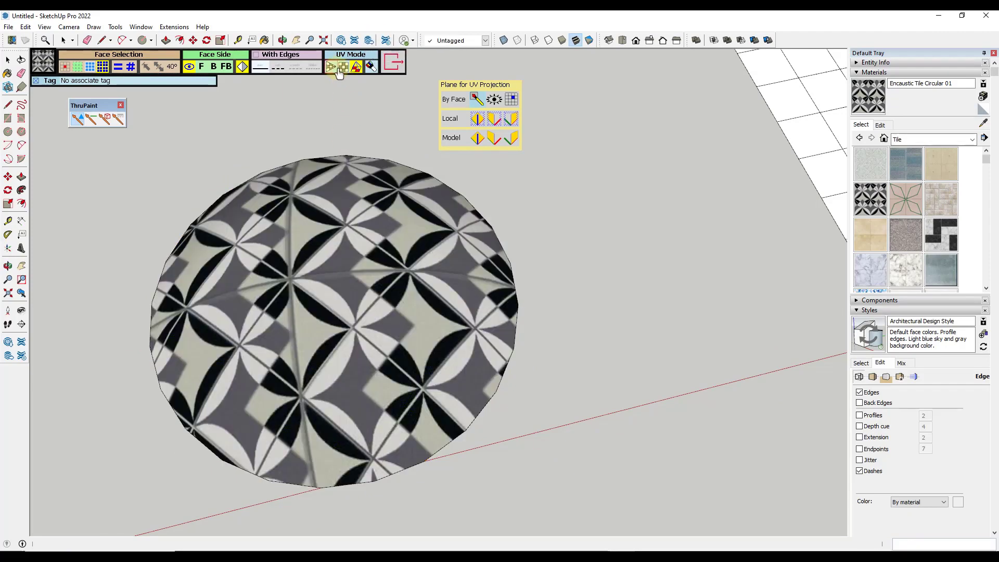
# Slide the dome's projected tile pattern right and scale it up twofold.
pyautogui.click(319, 275)
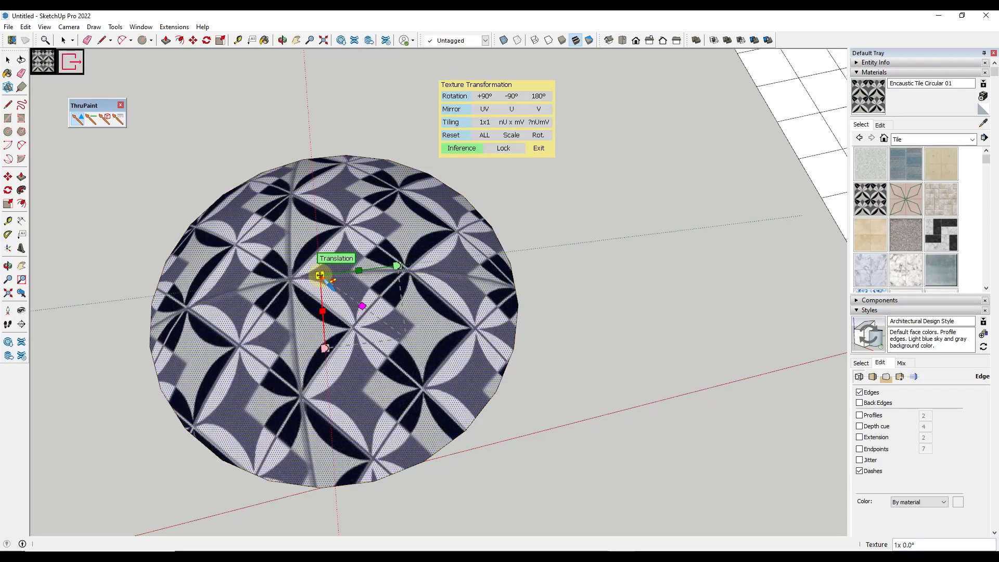
pyautogui.moveTo(320, 279); pyautogui.dragTo(357, 260)
pyautogui.moveTo(362, 306); pyautogui.dragTo(436, 341)
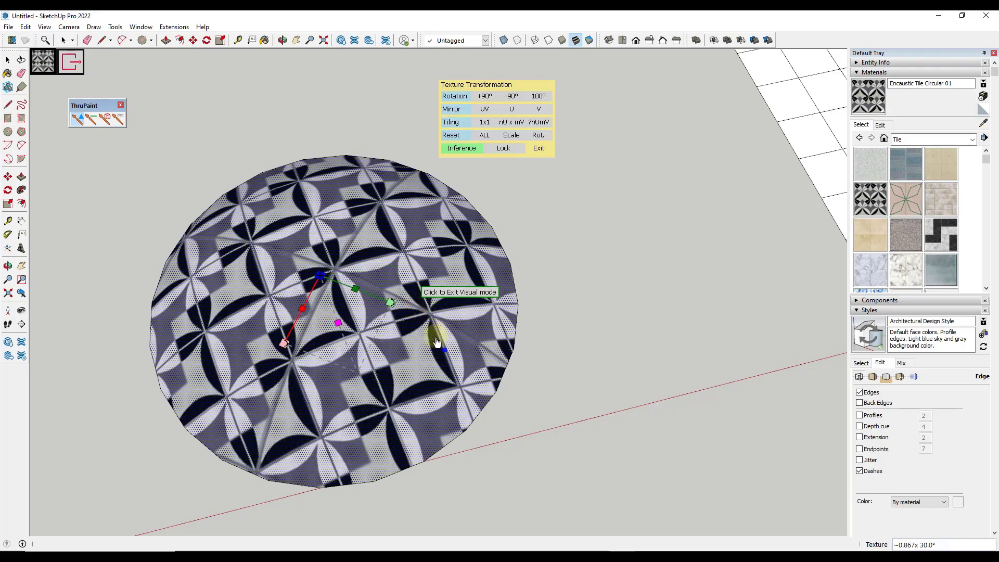
# Shift the dome's tile pattern up and left, then exit texture adjustment.
pyautogui.click(411, 318)
pyautogui.click(363, 296)
pyautogui.moveTo(363, 297); pyautogui.dragTo(302, 213)
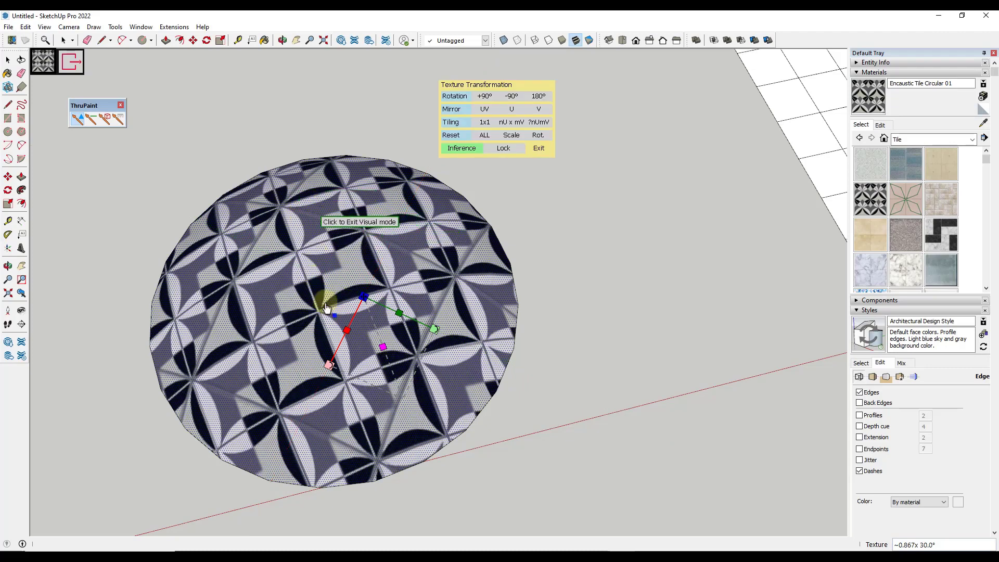
pyautogui.click(345, 270)
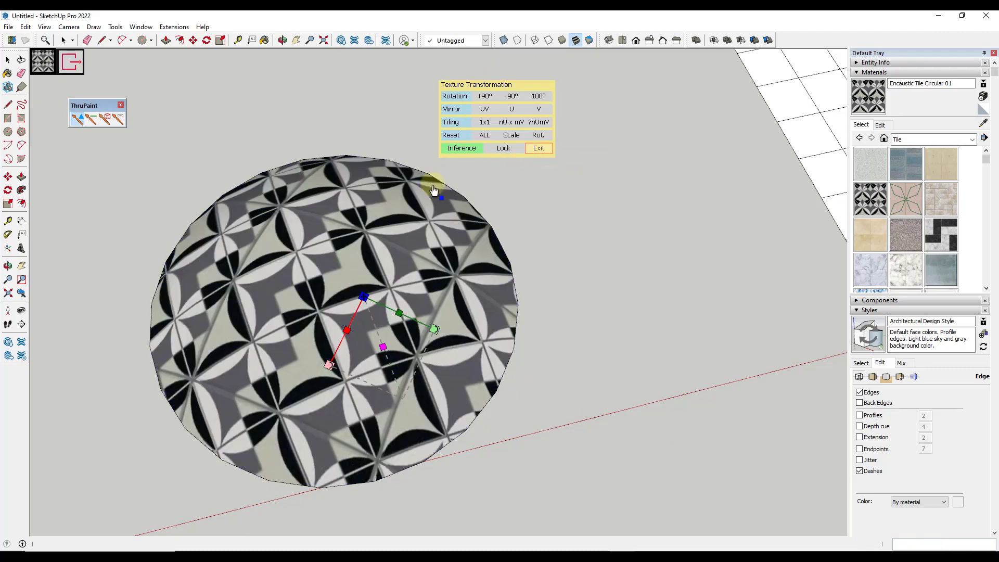
pyautogui.click(538, 149)
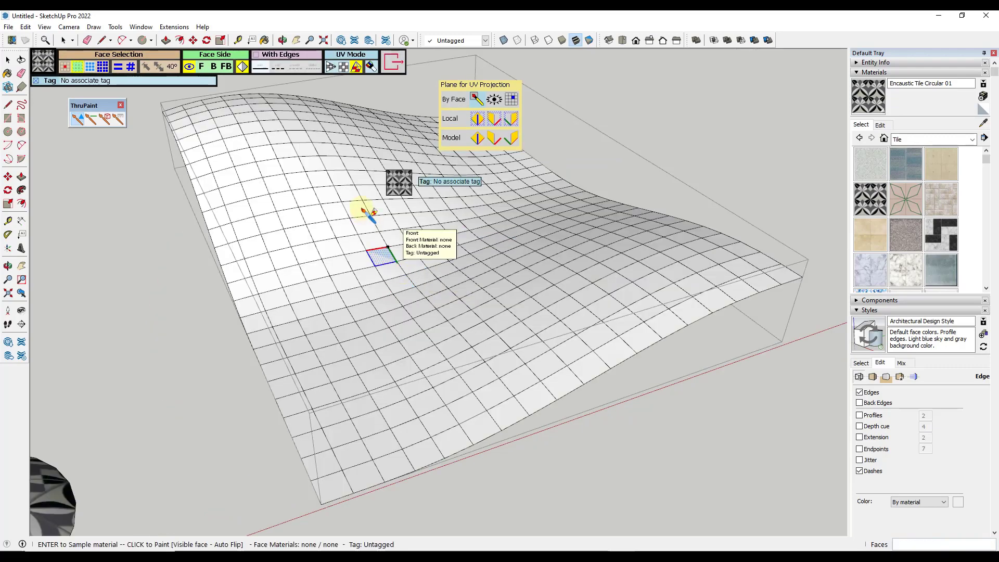
# Choose Grass Dark Green, set All Connected Faces, and fill the wavy mesh with grass.
pyautogui.press('Tab')
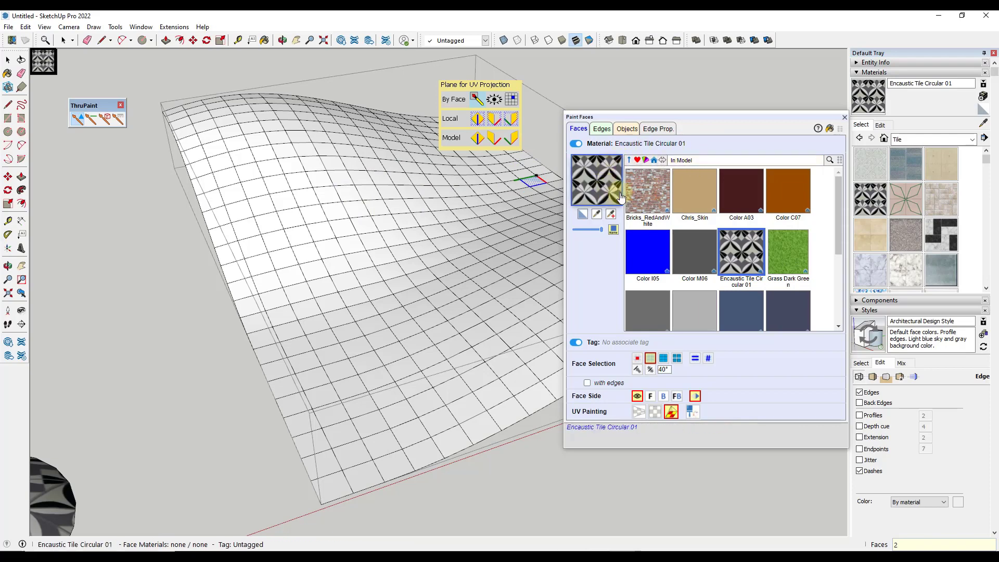
pyautogui.doubleClick(789, 260)
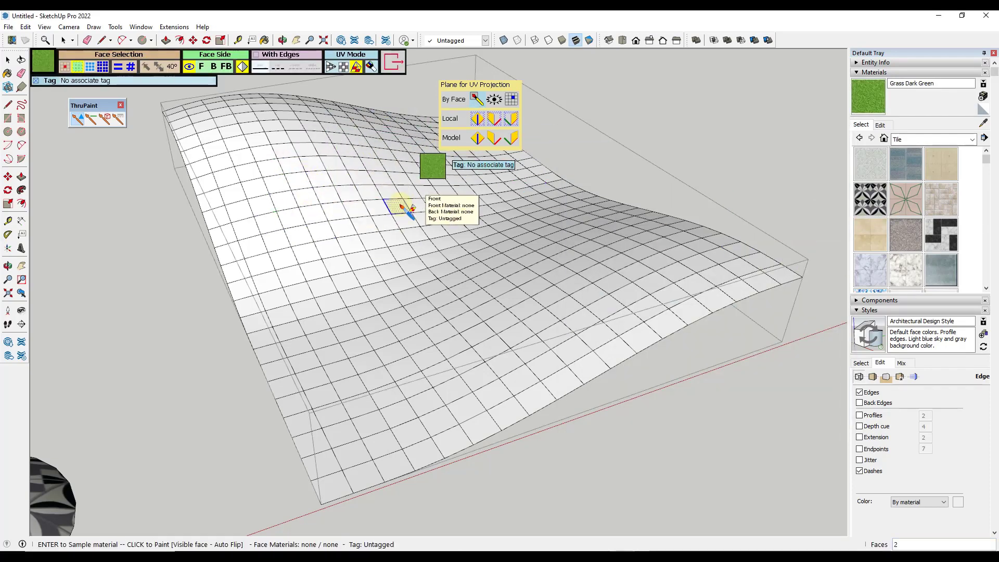
pyautogui.click(102, 66)
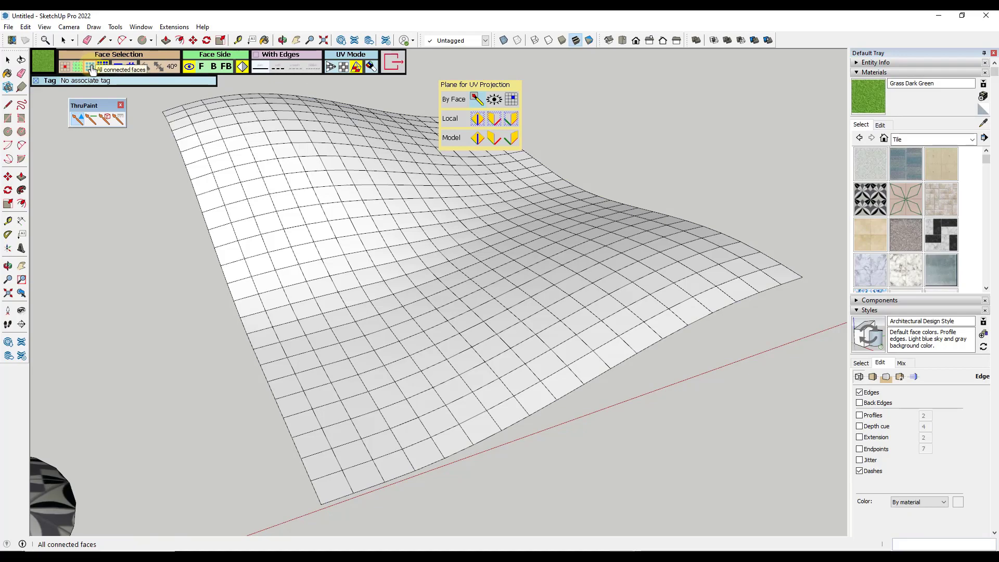
pyautogui.click(92, 70)
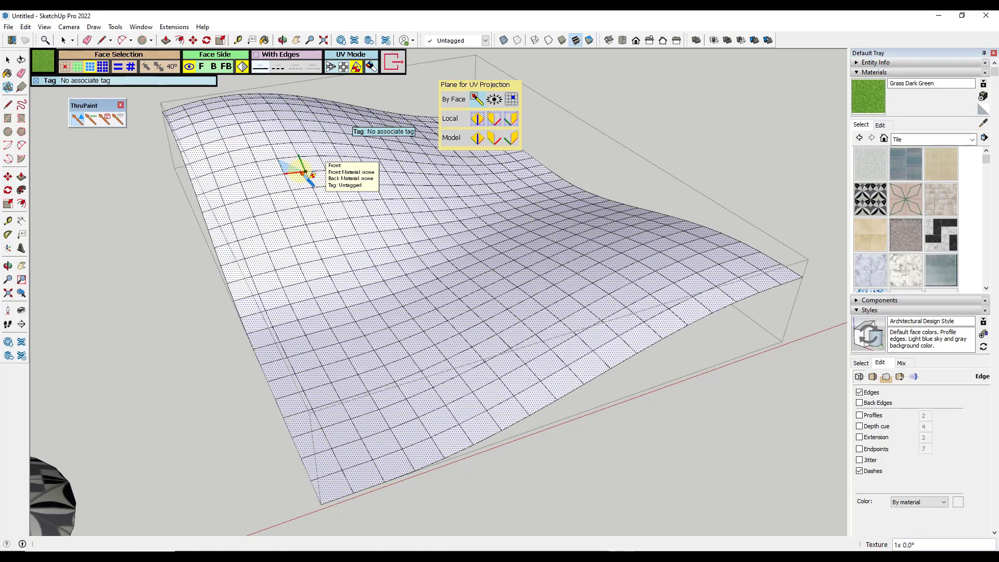
pyautogui.click(303, 173)
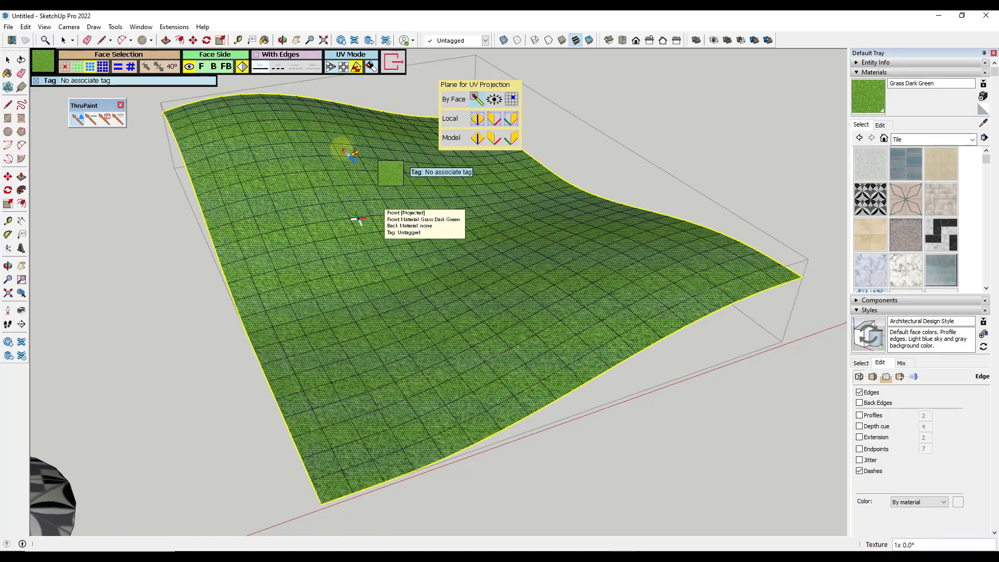
# Switch texture mapping to Natural UVs and undo the grass fill on the mesh.
pyautogui.click(344, 66)
pyautogui.click(307, 197)
pyautogui.hotkey('ctrl', 'z')
pyautogui.hotkey('ctrl', 'z')
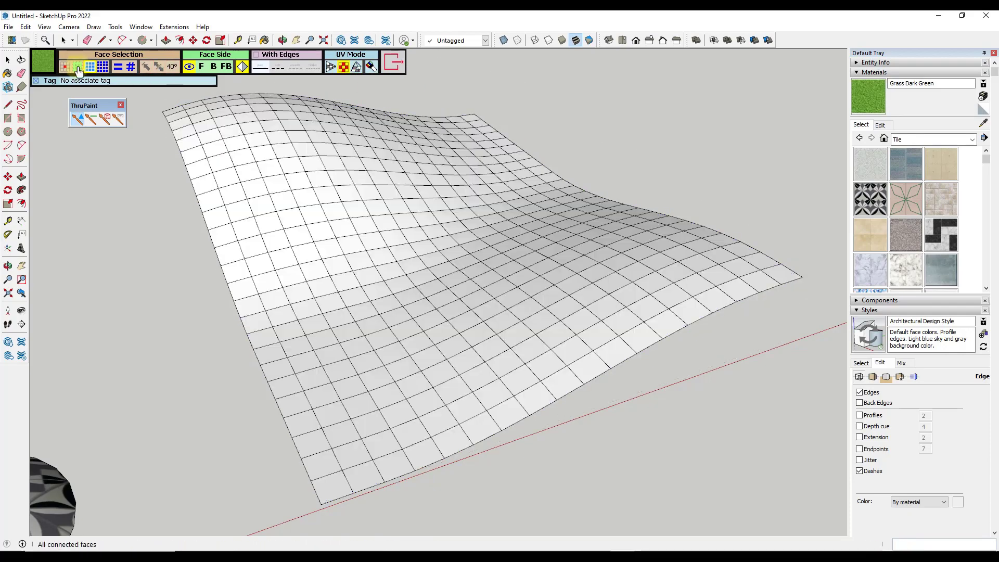
# Switch ThruPaint Face Selection to single face and paint four quads Grass Dark Green.
pyautogui.click(78, 67)
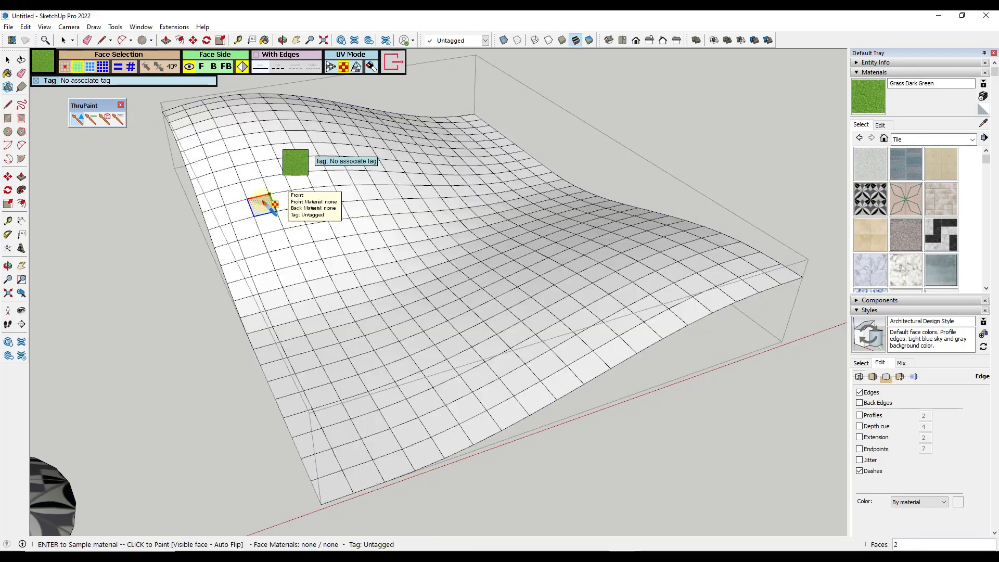
pyautogui.click(268, 207)
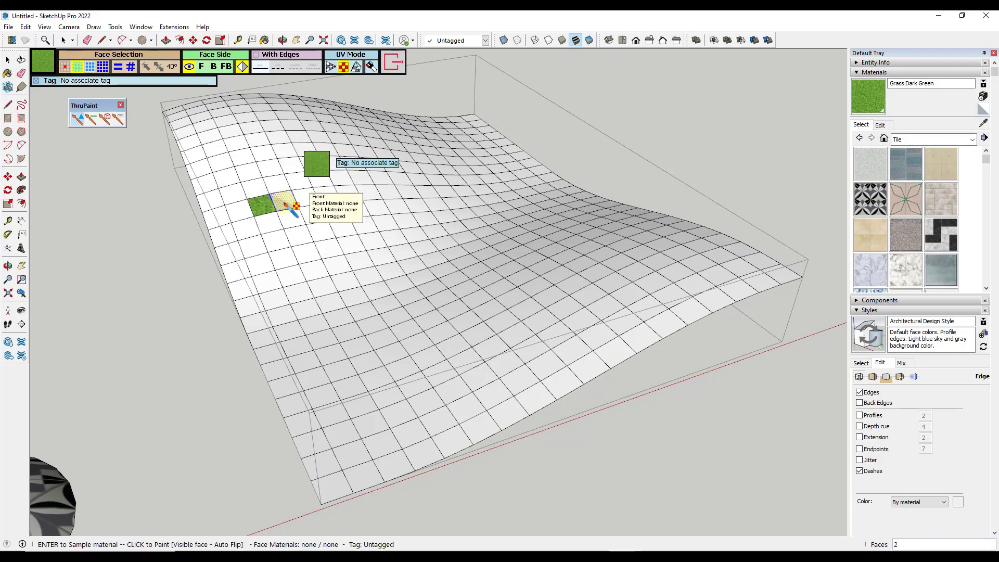
pyautogui.click(292, 202)
pyautogui.click(319, 198)
pyautogui.click(331, 195)
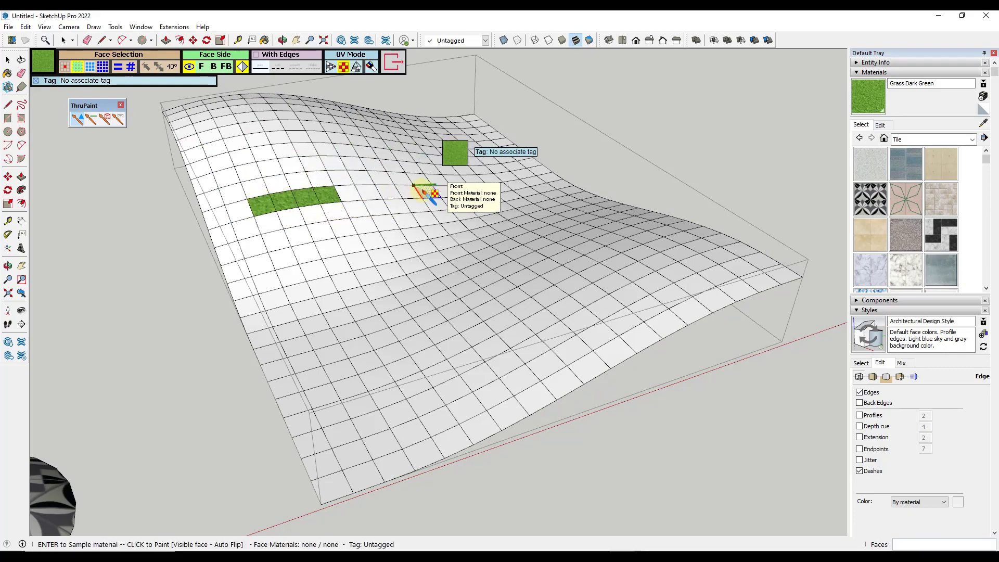
# Extend the green strip across more quads into a winding zigzag over the terrain.
pyautogui.moveTo(418, 191)
pyautogui.mouseDown(button='middle')
pyautogui.moveTo(383, 267)
pyautogui.moveTo(348, 156)
pyautogui.mouseUp(button='middle')
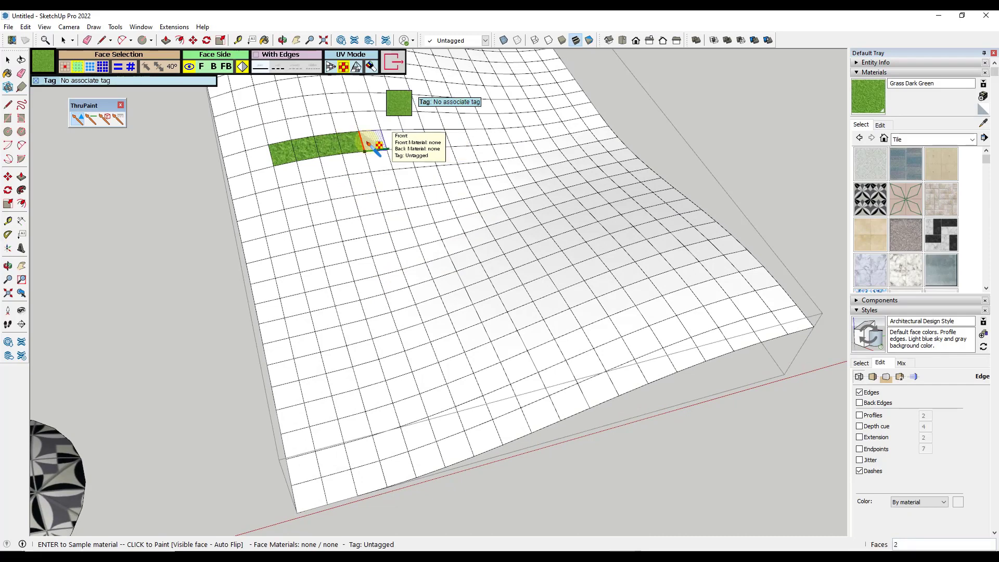
pyautogui.moveTo(379, 138)
pyautogui.mouseDown()
pyautogui.moveTo(419, 139)
pyautogui.moveTo(459, 159)
pyautogui.moveTo(490, 206)
pyautogui.moveTo(591, 173)
pyautogui.moveTo(669, 240)
pyautogui.mouseUp()
pyautogui.moveTo(446, 283)
pyautogui.mouseDown(button='middle')
pyautogui.moveTo(496, 228)
pyautogui.moveTo(517, 164)
pyautogui.moveTo(540, 175)
pyautogui.moveTo(504, 179)
pyautogui.moveTo(455, 100)
pyautogui.mouseUp(button='middle')
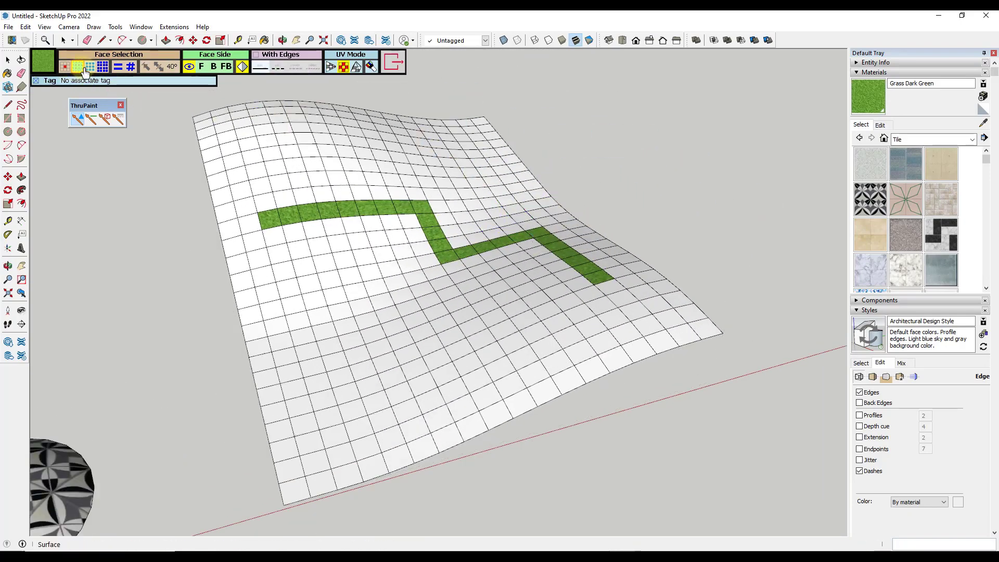
# Paint the entire wavy surface Grass Dark Green.
pyautogui.click(419, 211)
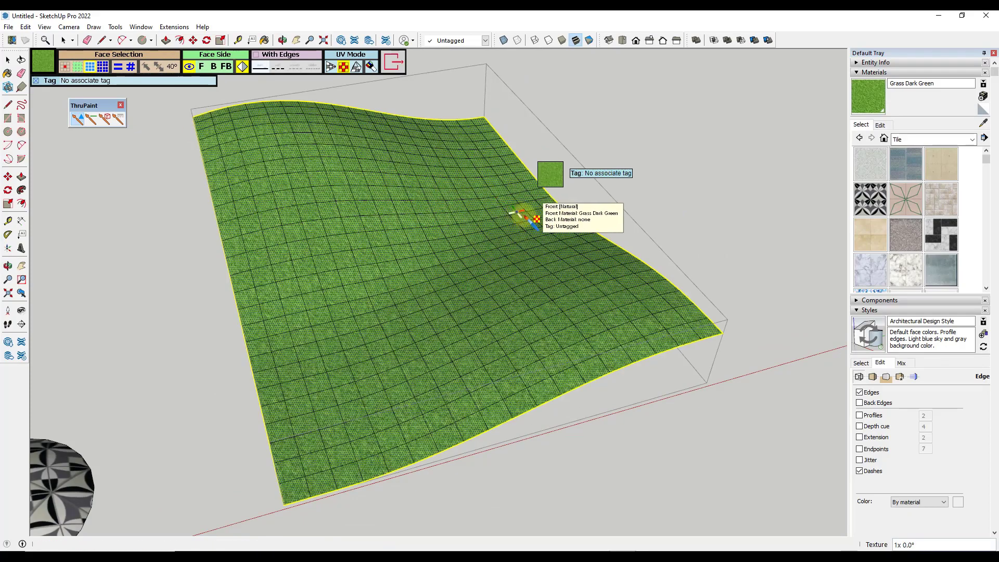
pyautogui.scroll(2, 504, 205)
pyautogui.scroll(-2, 512, 207)
# Pick Asphalt and Concrete > Asphalt New and paint an asphalt strip across the grass.
pyautogui.press('Tab')
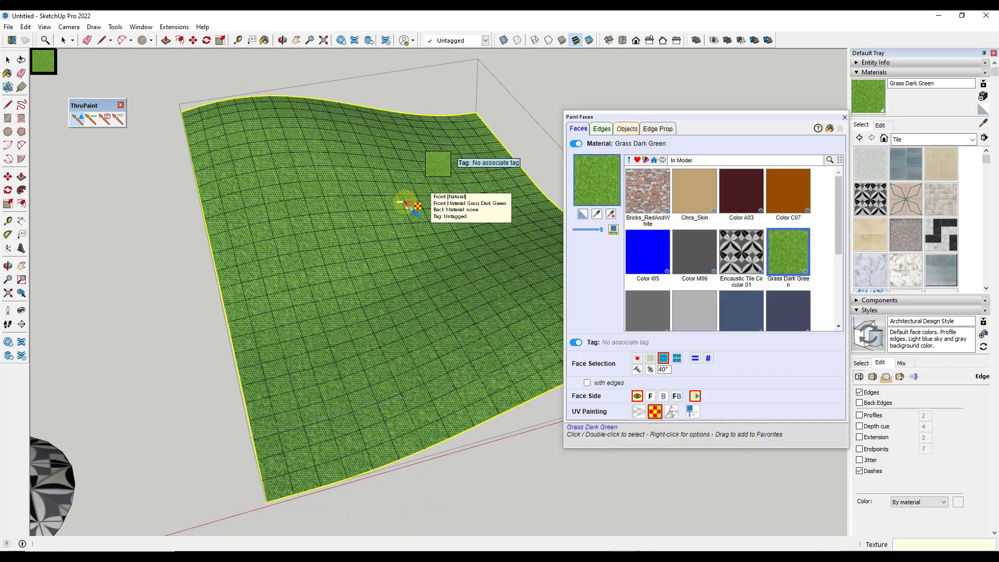
pyautogui.click(692, 166)
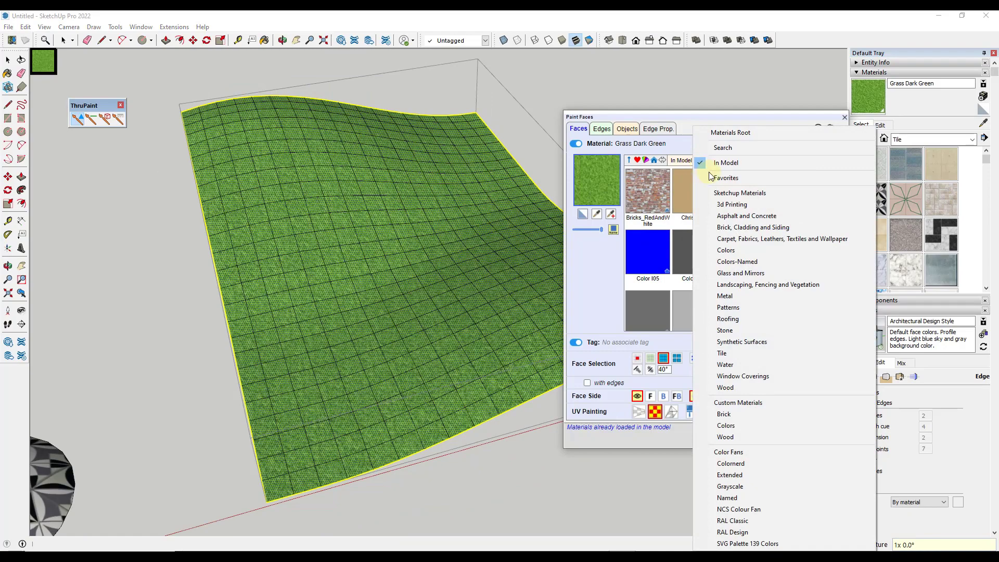
pyautogui.click(735, 217)
pyautogui.doubleClick(647, 203)
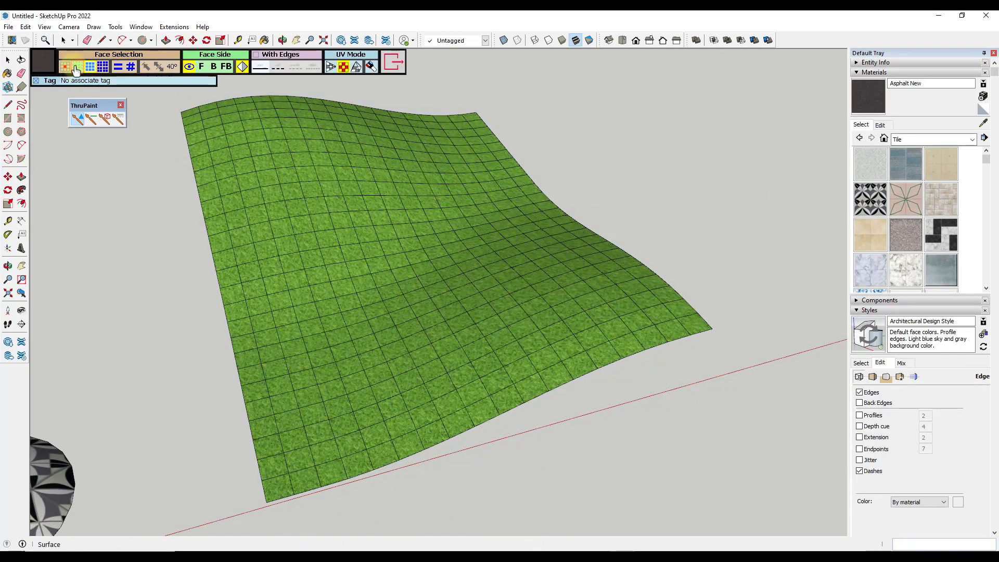
pyautogui.moveTo(218, 231)
pyautogui.mouseDown()
pyautogui.moveTo(261, 216)
pyautogui.moveTo(529, 194)
pyautogui.moveTo(223, 244)
pyautogui.moveTo(296, 251)
pyautogui.moveTo(541, 206)
pyautogui.mouseUp()
pyautogui.scroll(-5, 407, 262)
pyautogui.press('space')
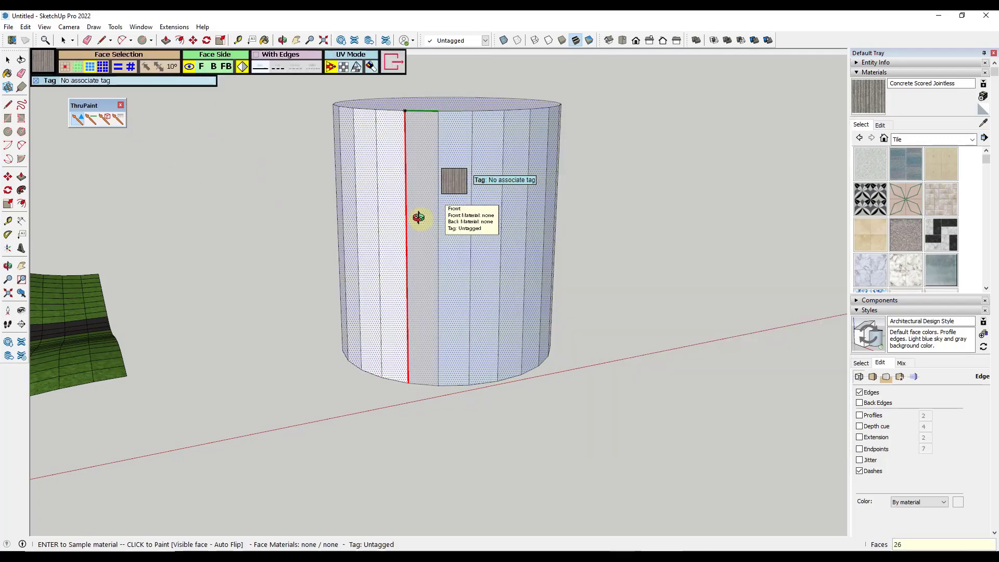
# Paint the cylinder's connected faces Concrete Scored Jointless and switch to Monochrome face style.
pyautogui.press('space')
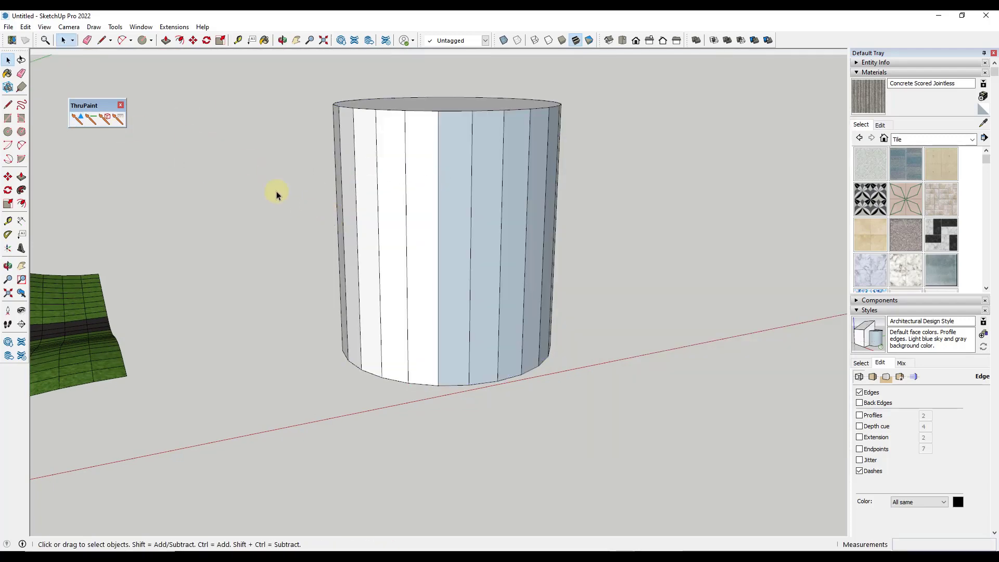
pyautogui.click(78, 120)
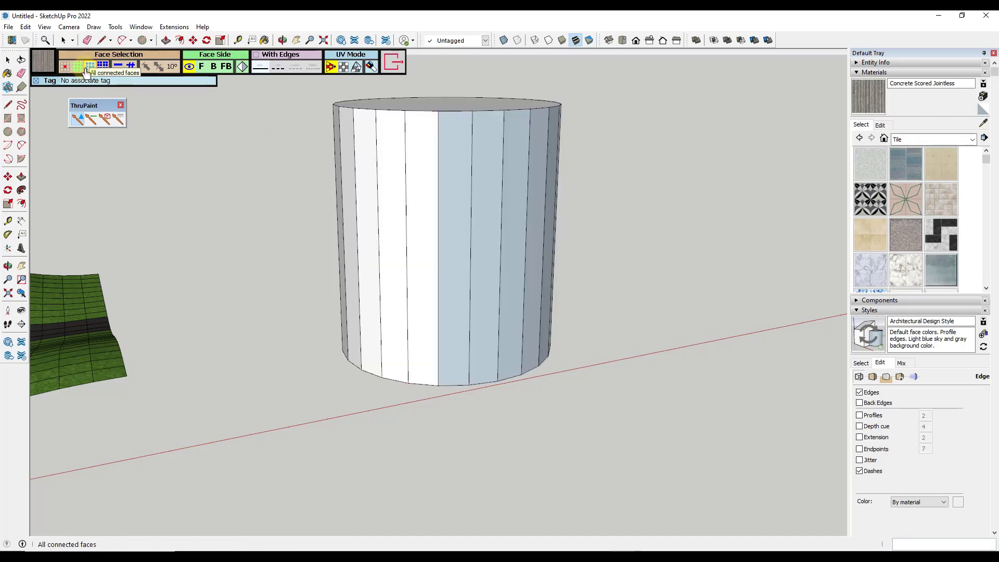
pyautogui.click(415, 215)
pyautogui.moveTo(528, 250); pyautogui.dragTo(591, 207, button='middle')
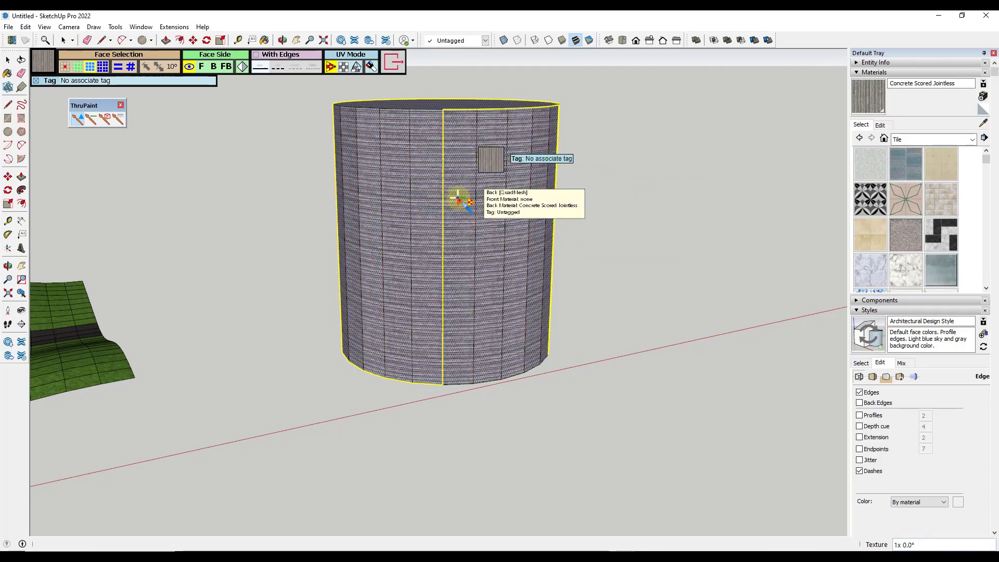
pyautogui.click(589, 41)
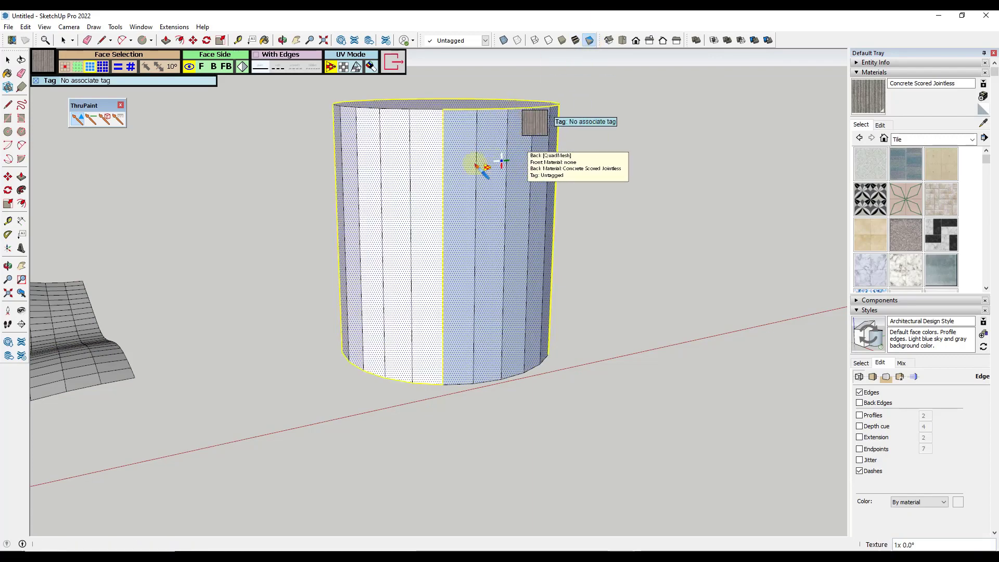
# Restore textured display, enable automatic face flipping, and repaint the cylinder Concrete Scored Jointless.
pyautogui.click(573, 43)
pyautogui.click(487, 203)
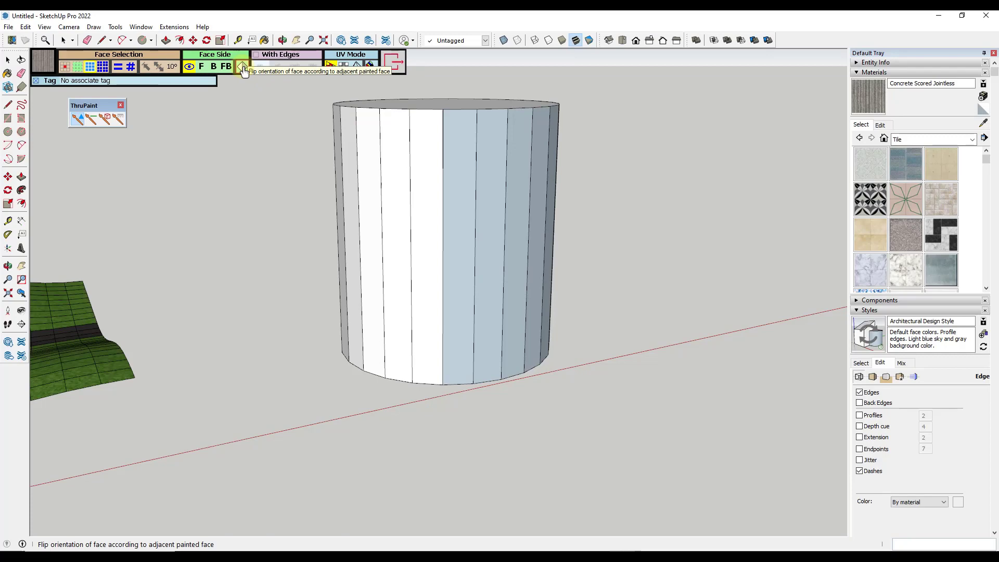
pyautogui.click(243, 68)
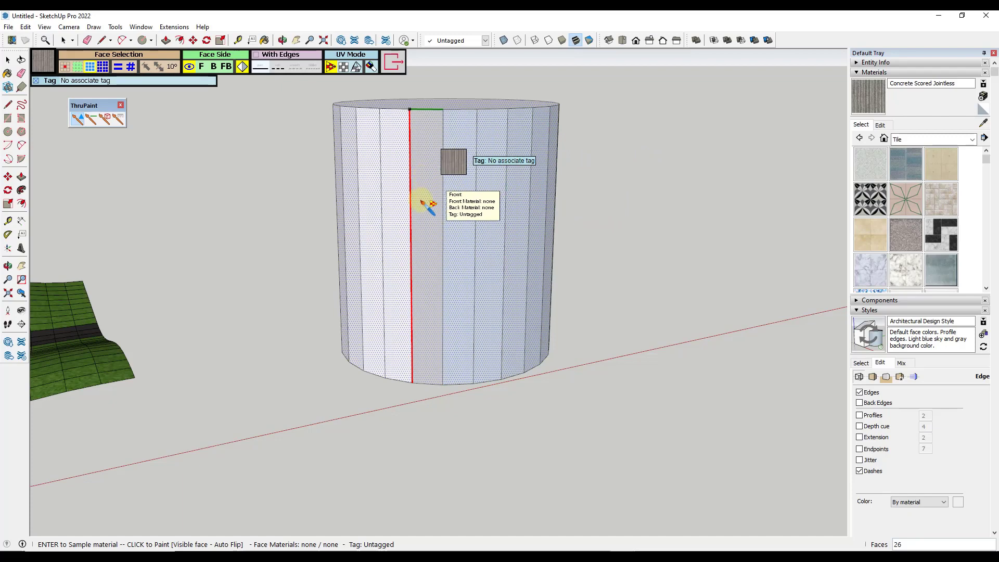
pyautogui.click(428, 206)
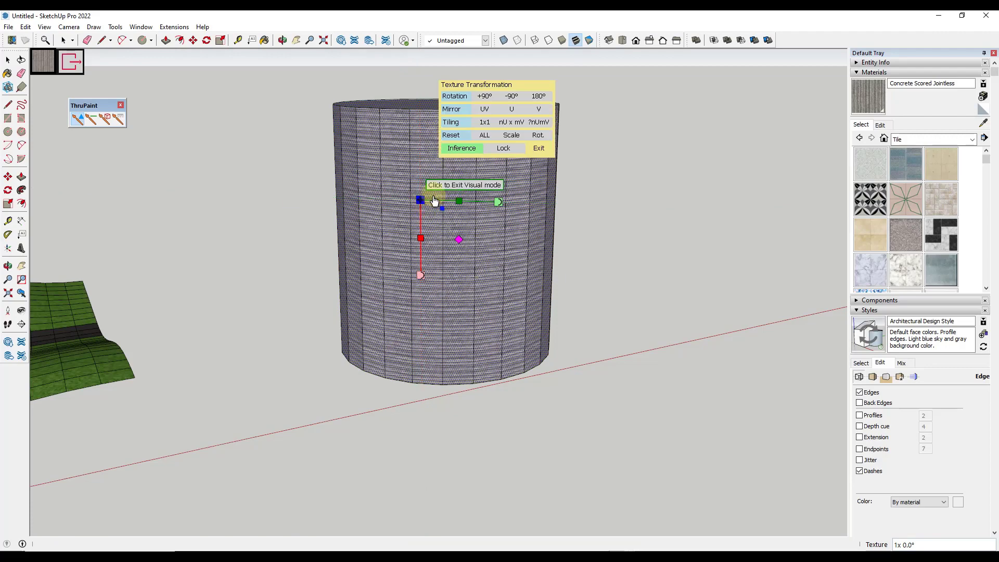
pyautogui.click(538, 150)
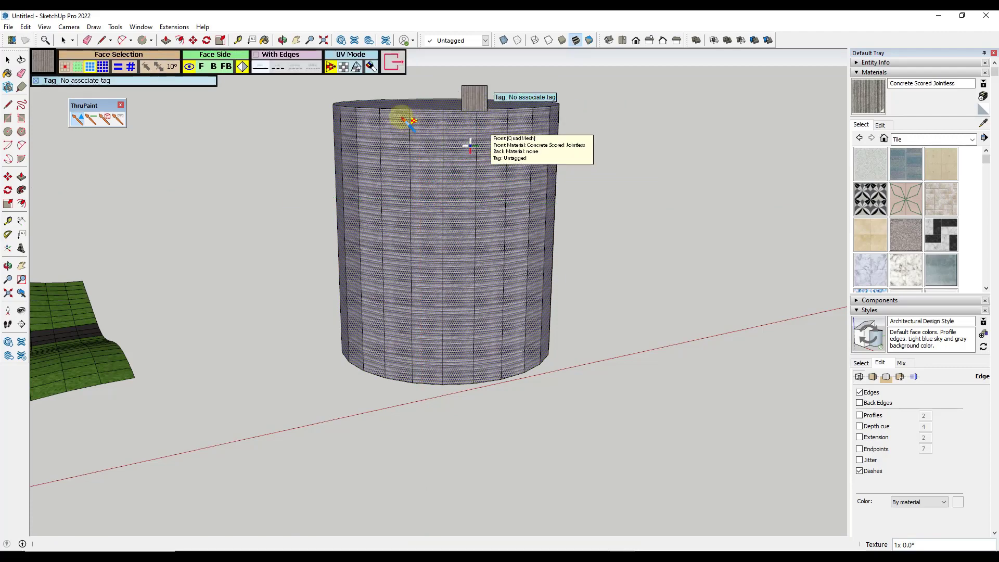
# Check the cylinder's face sides in Monochrome, then return to Shaded With Textures.
pyautogui.click(595, 41)
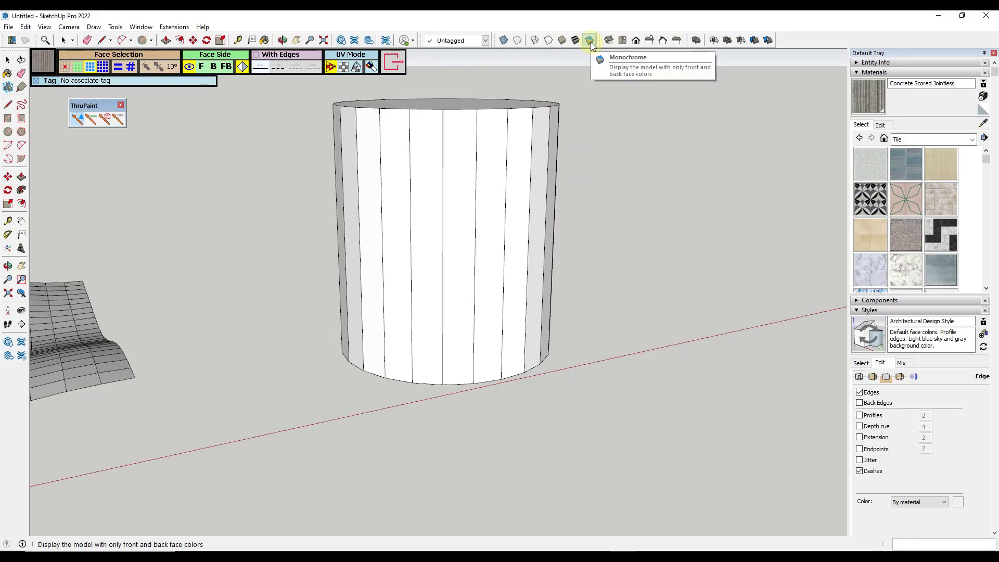
pyautogui.moveTo(541, 241)
pyautogui.mouseDown(button='middle')
pyautogui.moveTo(338, 238)
pyautogui.moveTo(312, 219)
pyautogui.moveTo(352, 251)
pyautogui.moveTo(477, 212)
pyautogui.moveTo(520, 156)
pyautogui.mouseUp(button='middle')
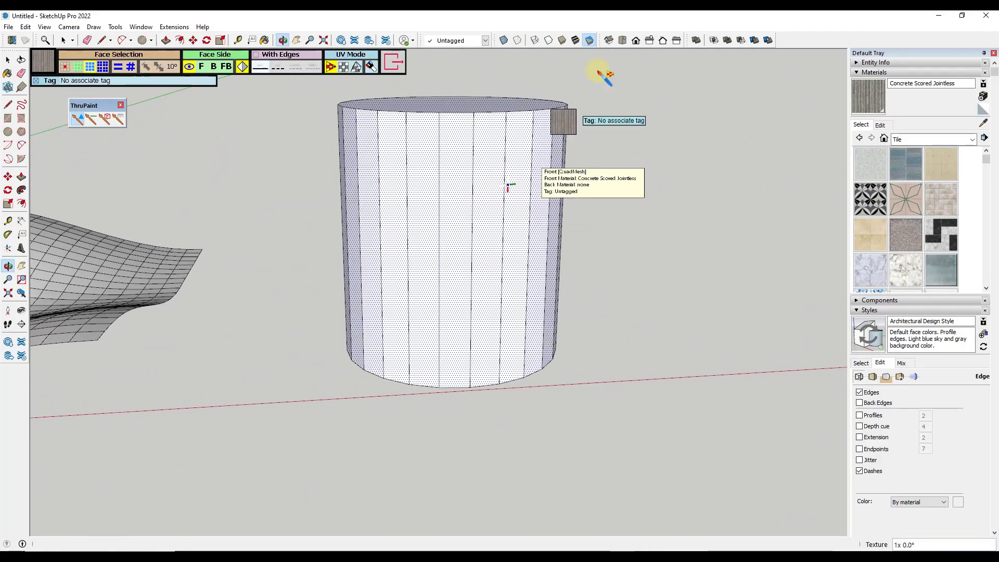
pyautogui.click(576, 42)
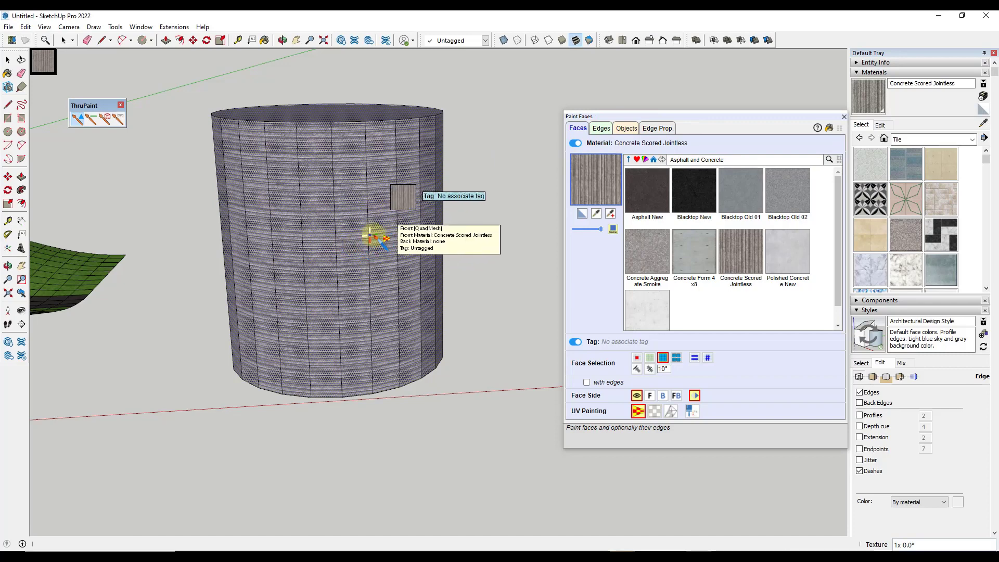
# In ThruPaint Default Parameters, disable launch-when-called-twice and enable automatic activation with Paint Bucket.
pyautogui.click(840, 130)
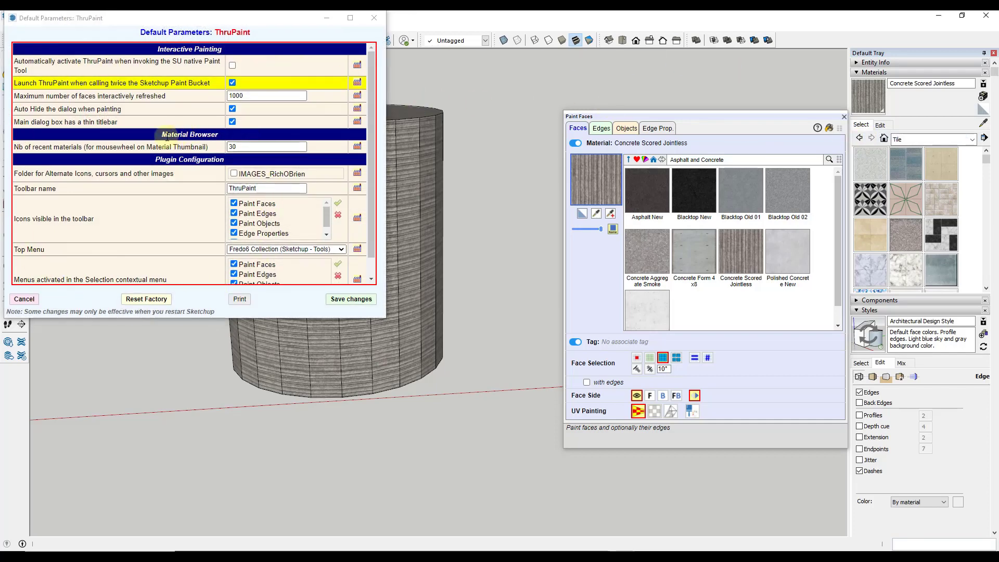
pyautogui.scroll(-1, 160, 177)
pyautogui.scroll(1, 162, 181)
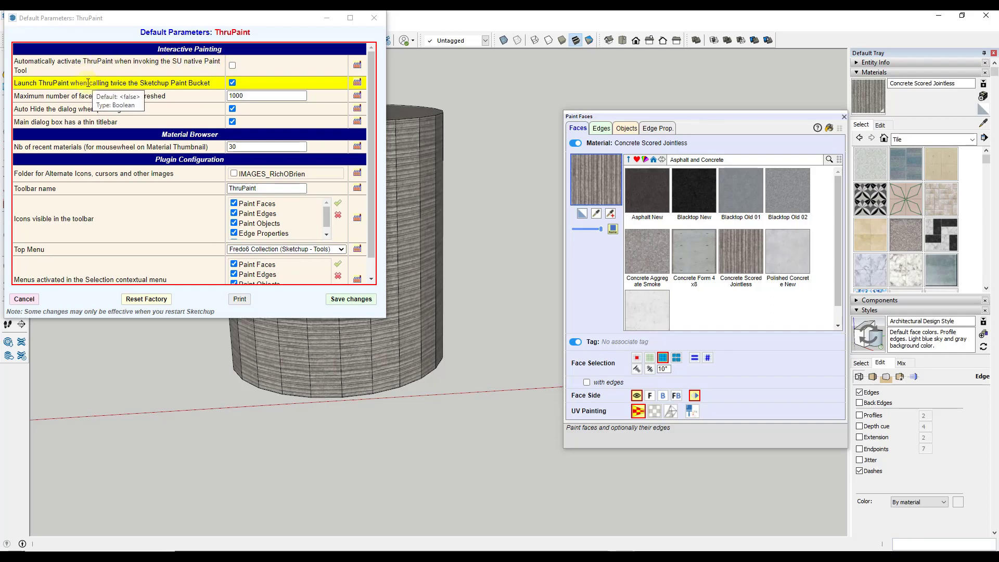
pyautogui.click(232, 83)
pyautogui.click(232, 66)
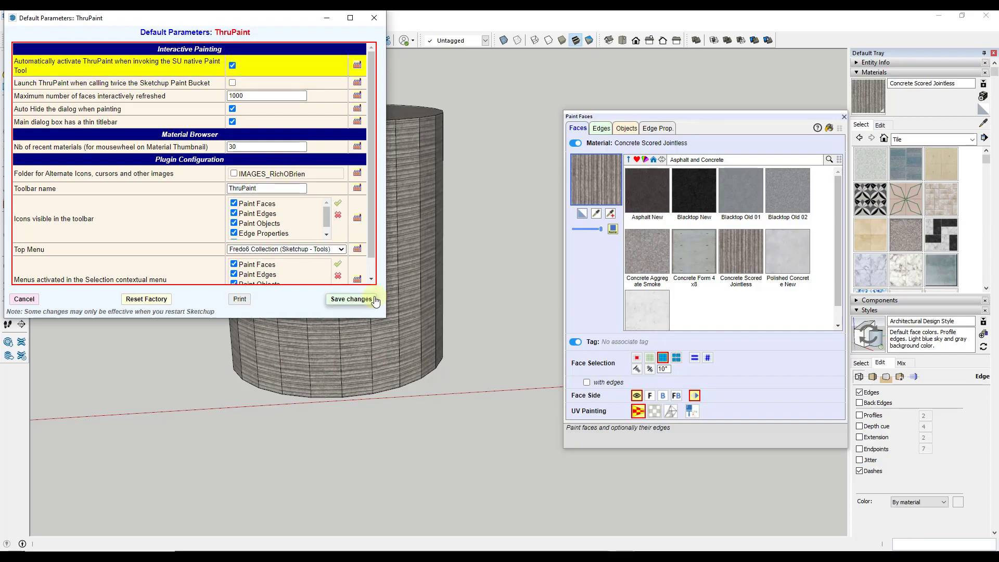
# Save the new ThruPaint defaults and test that a single B launches ThruPaint.
pyautogui.click(351, 299)
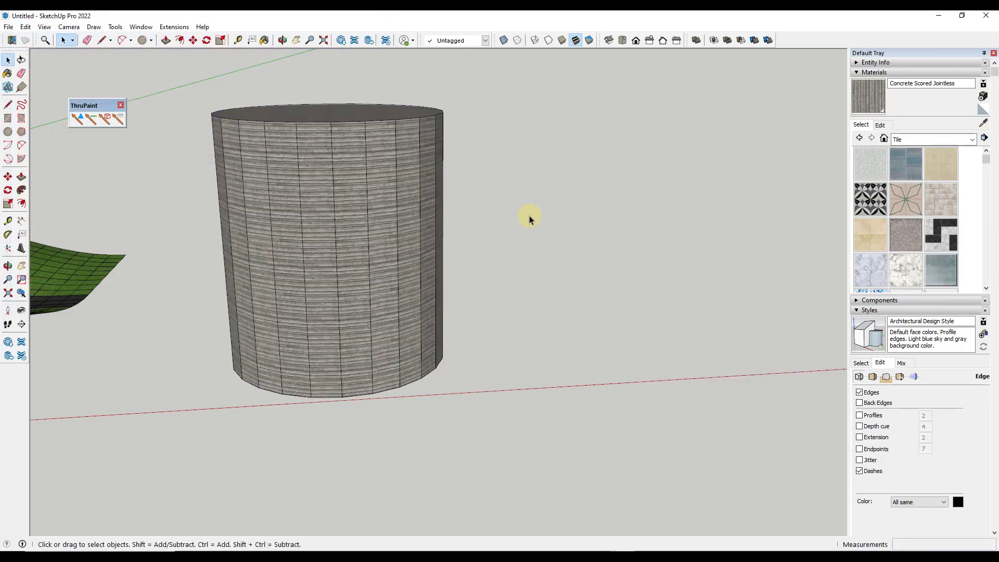
pyautogui.press('b')
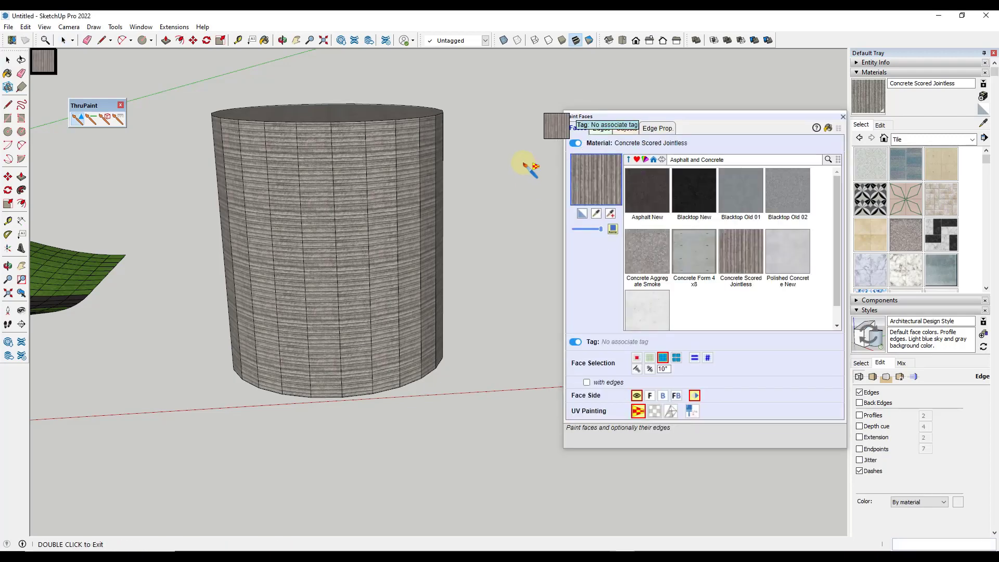
pyautogui.doubleClick(523, 164)
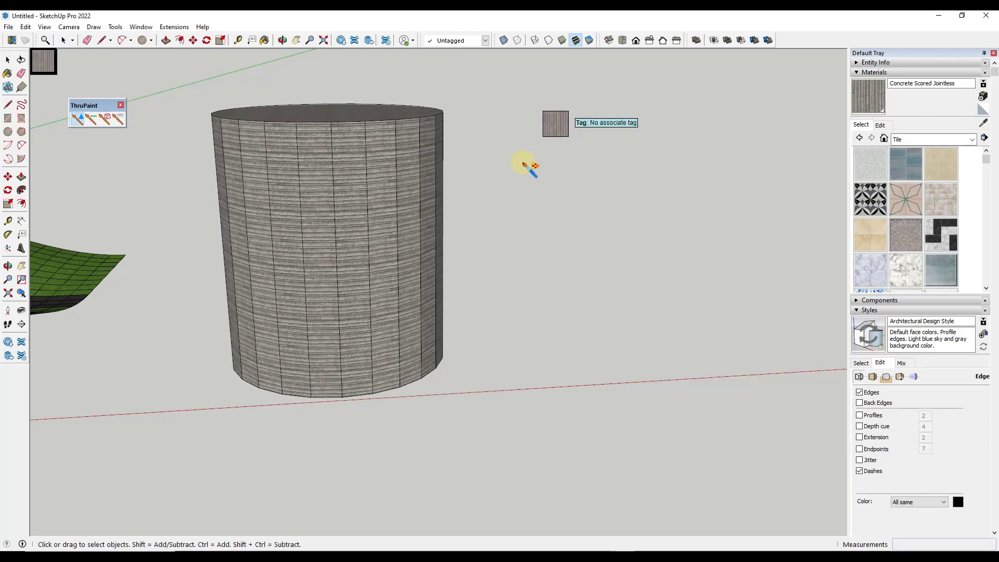
pyautogui.press('b')
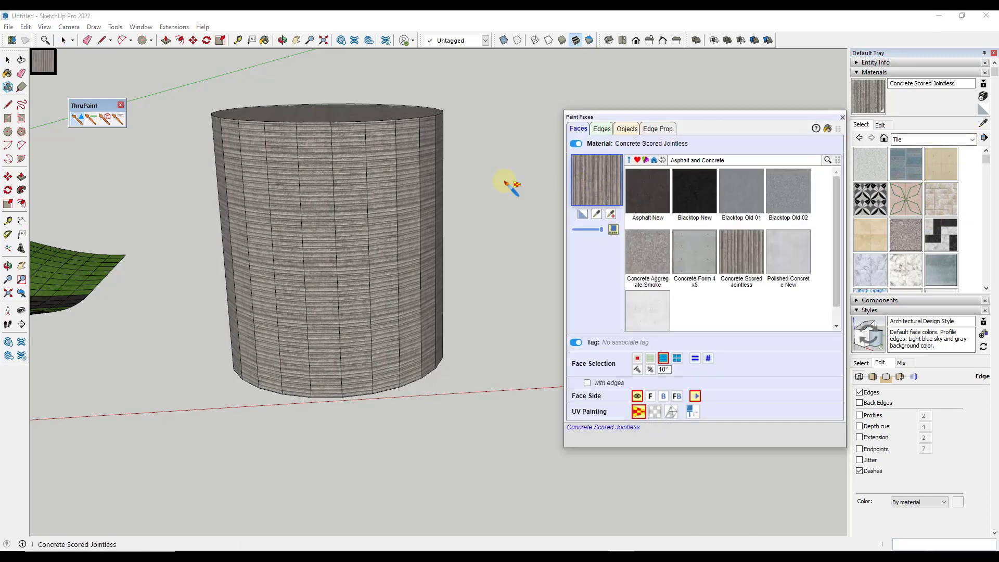
# Turn off automatic activation, re-enable launch-when-called-twice in Default Parameters, and save.
pyautogui.doubleClick(530, 195)
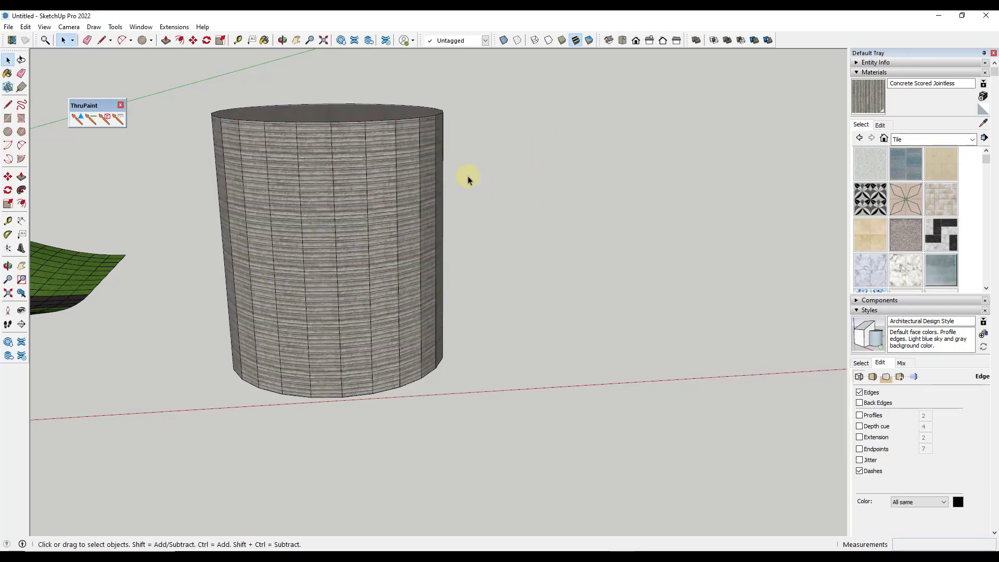
pyautogui.press('b')
pyautogui.click(835, 128)
pyautogui.click(858, 135)
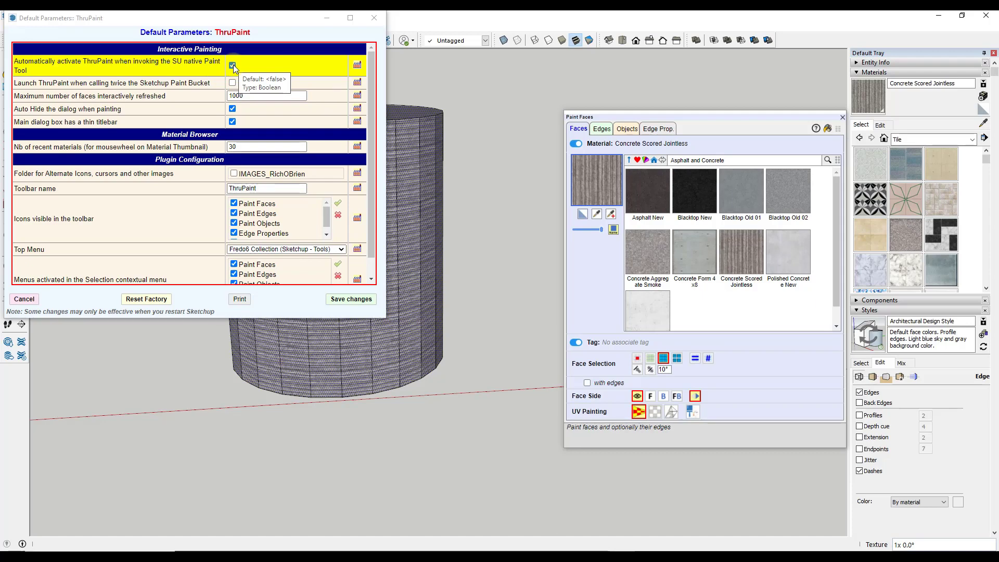
pyautogui.click(232, 66)
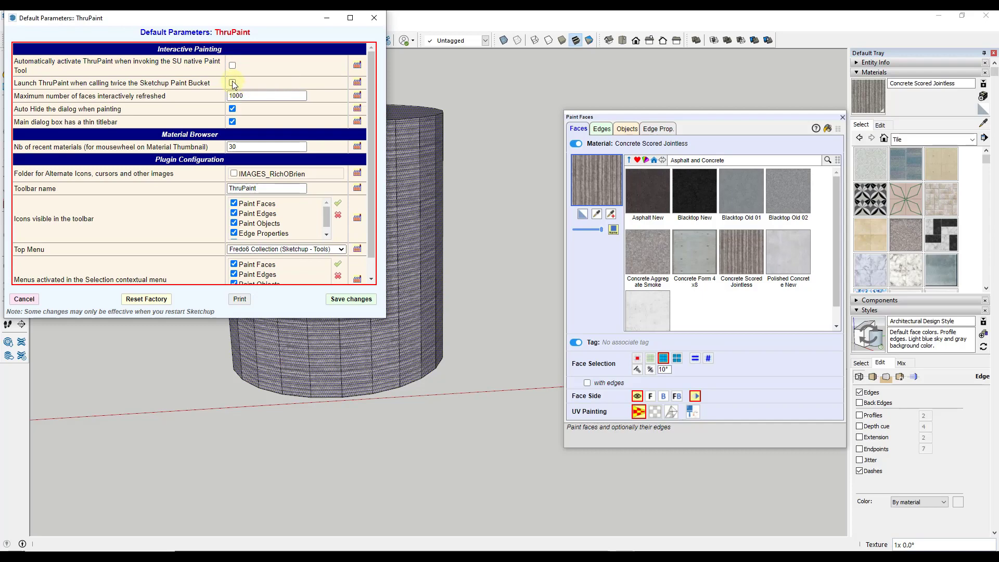
pyautogui.click(232, 82)
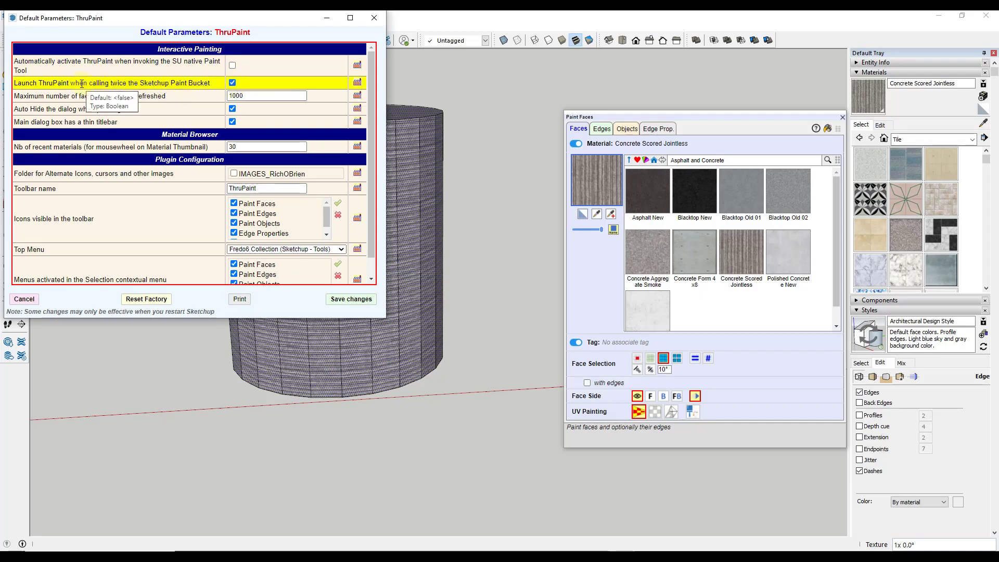
pyautogui.click(350, 299)
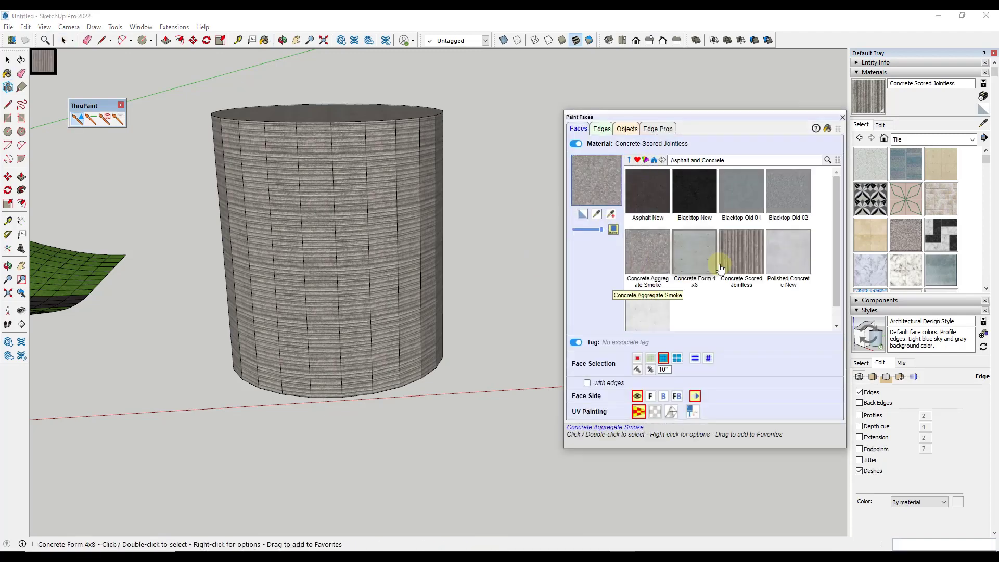
# Verify calling Paint Bucket twice launches ThruPaint, then review and close Default Parameters.
pyautogui.doubleClick(520, 213)
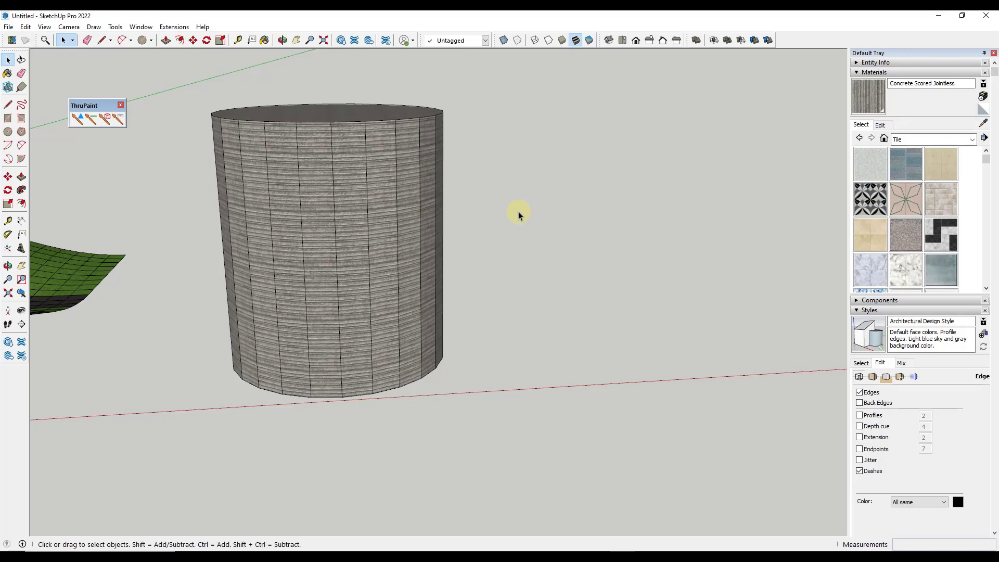
pyautogui.press('b')
pyautogui.doubleClick(520, 208)
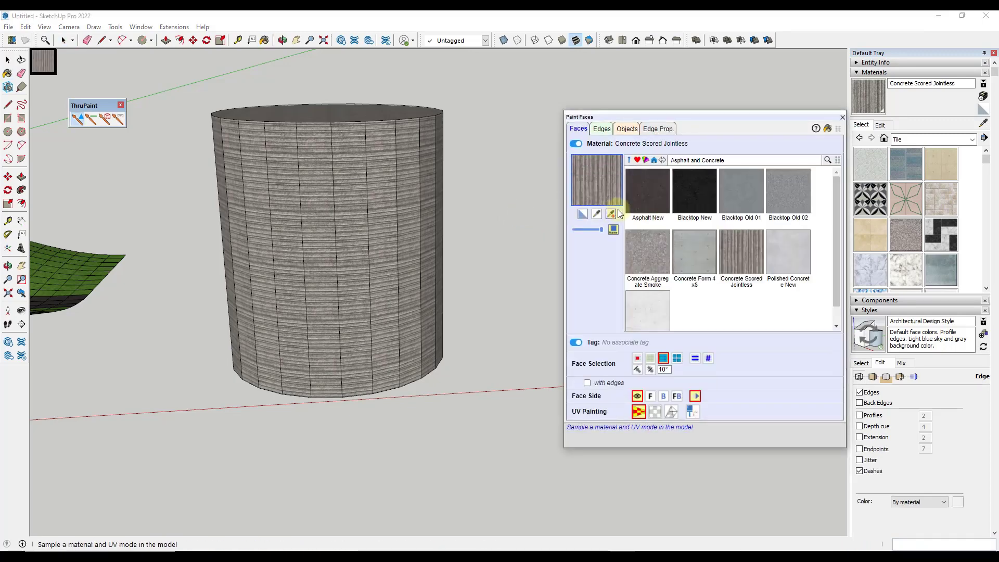
pyautogui.click(837, 129)
pyautogui.click(885, 135)
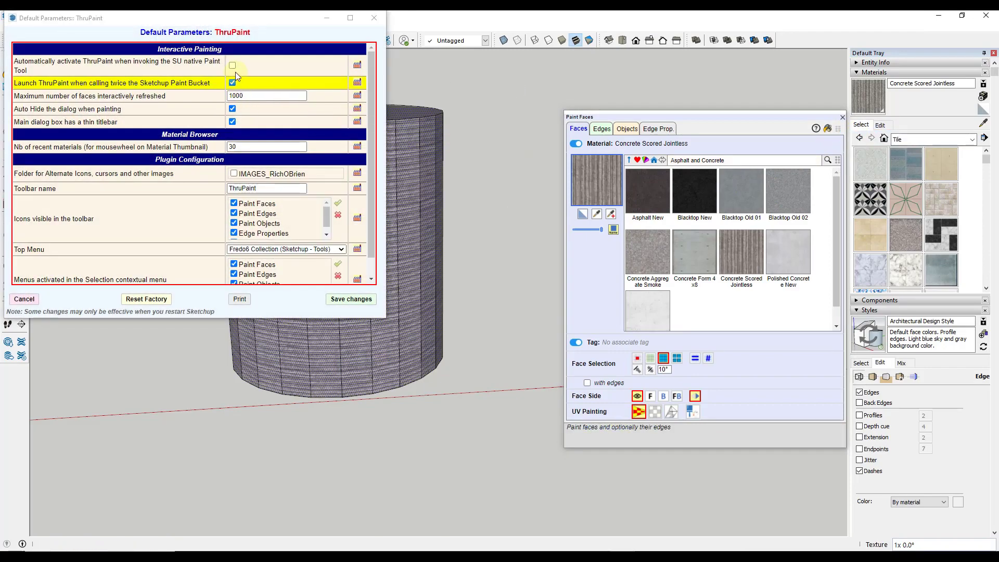
pyautogui.click(375, 19)
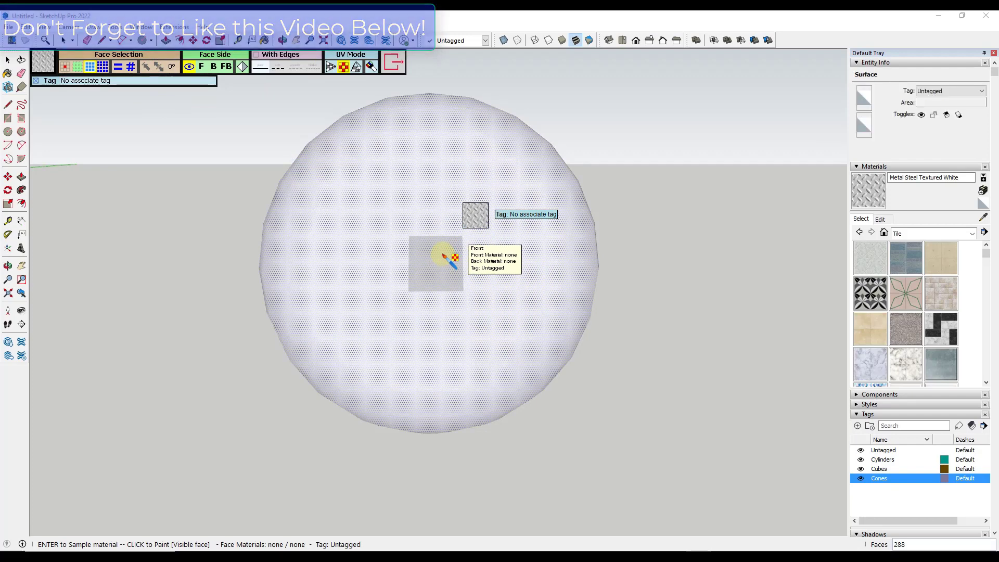
# Test-paint and undo the whole sphere, then set Face Selection maximum angle to 25° then 45°.
pyautogui.click(440, 253)
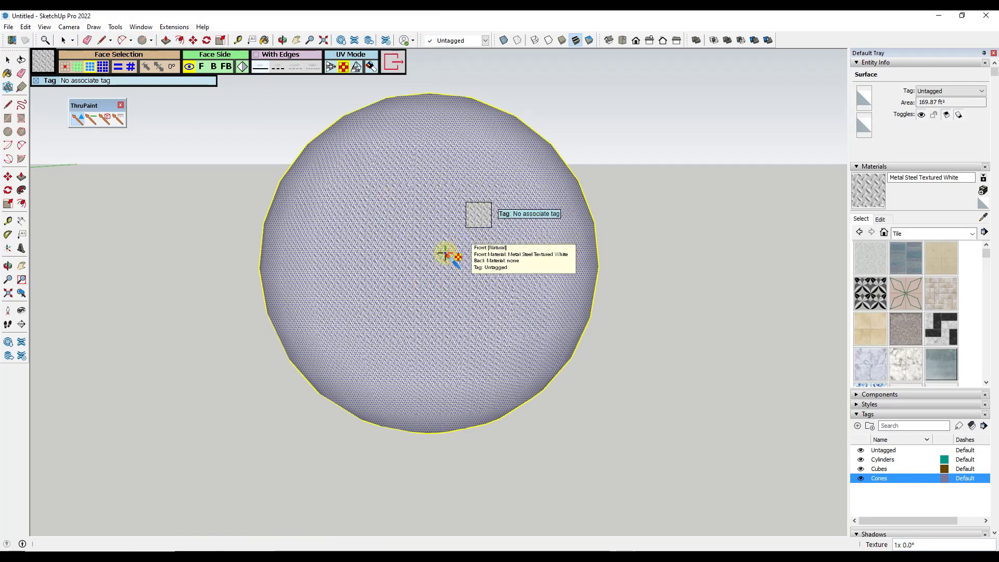
pyautogui.hotkey('ctrl', 'z')
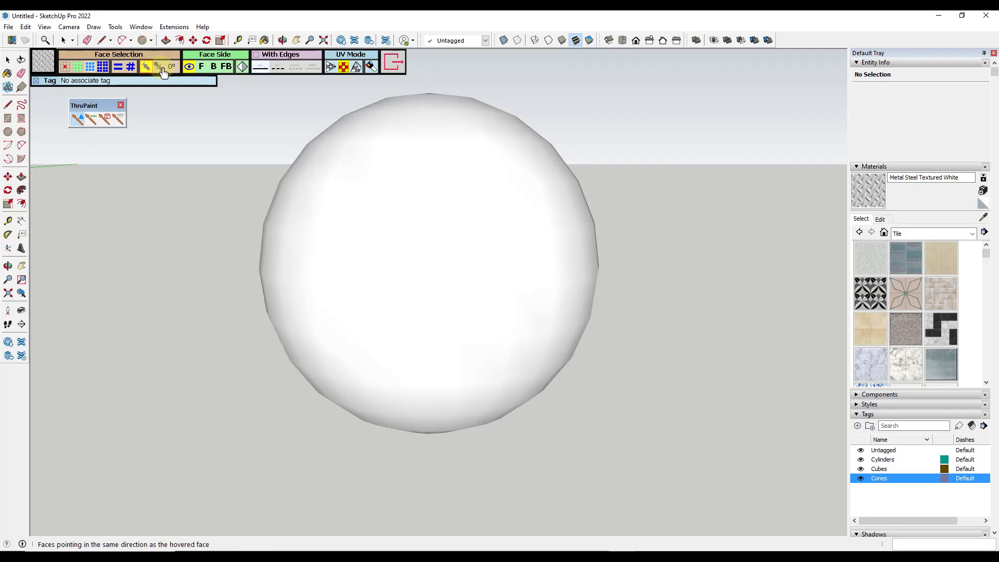
pyautogui.click(172, 67)
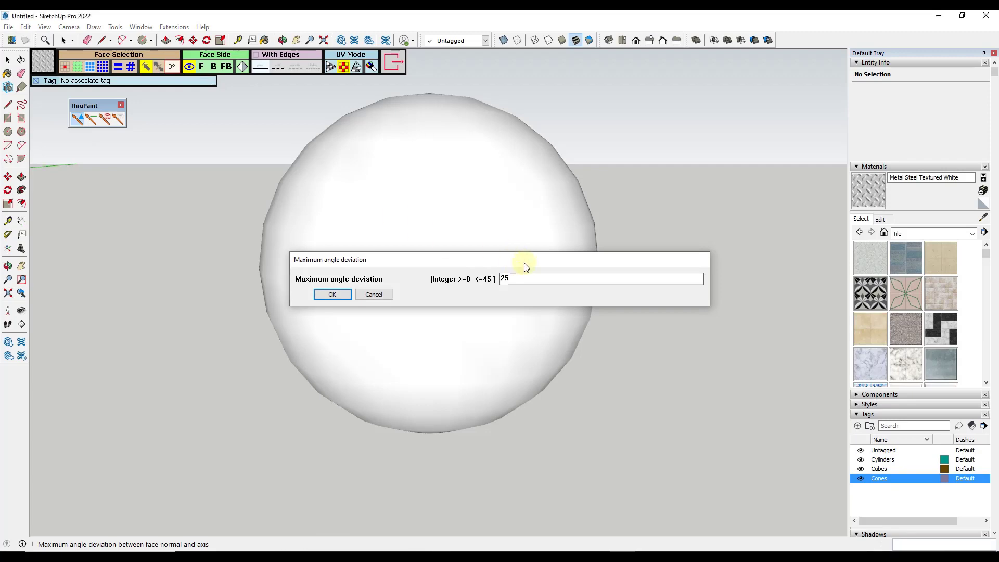
pyautogui.press('Return')
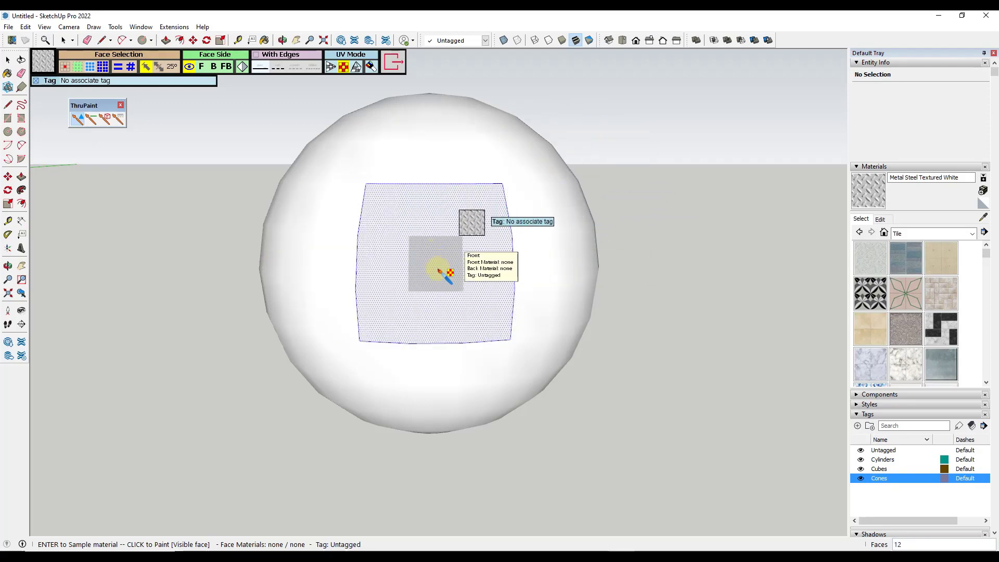
pyautogui.click(172, 67)
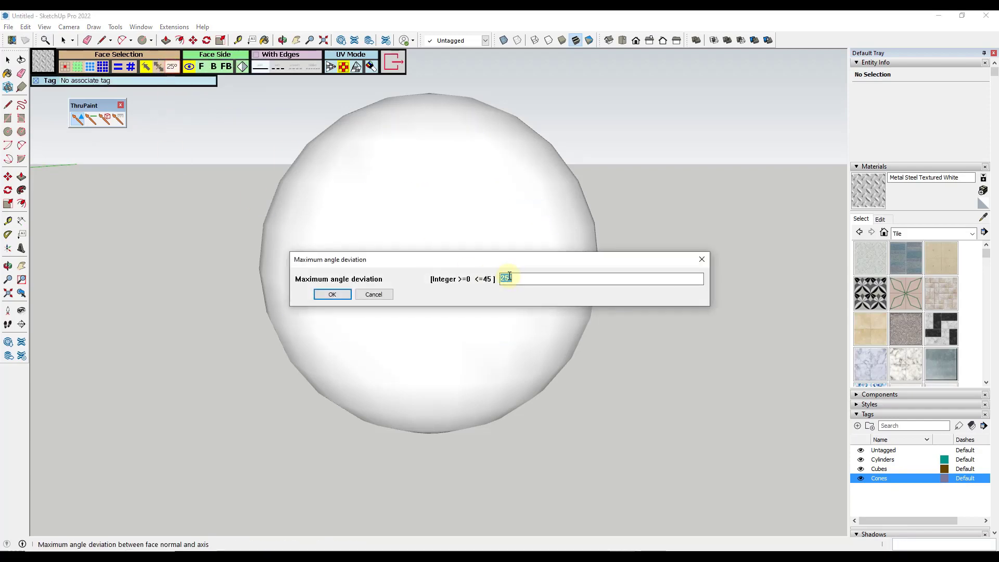
pyautogui.press('Return')
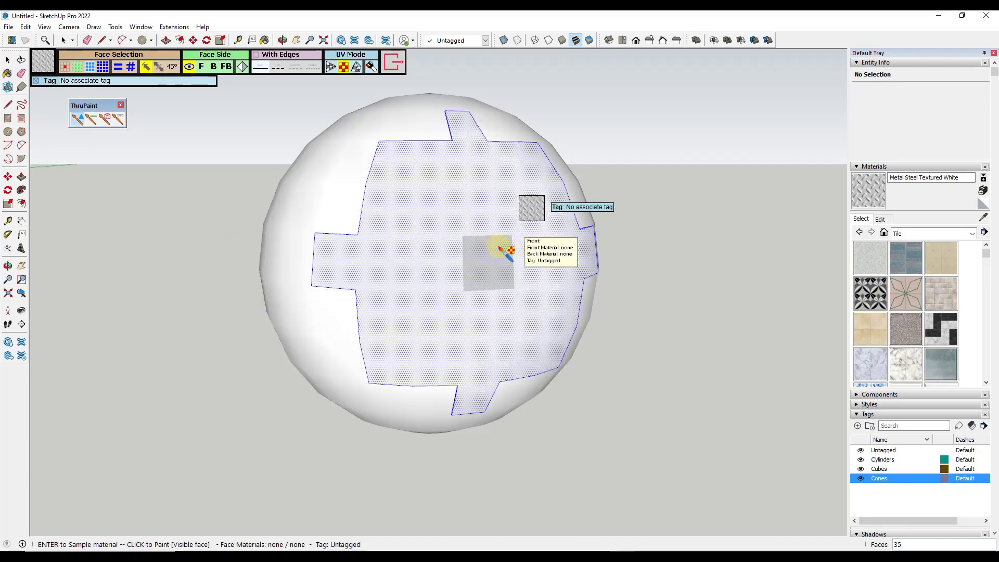
# Paint the 35-face front patch Metal Steel Textured White and view it from above.
pyautogui.click(500, 249)
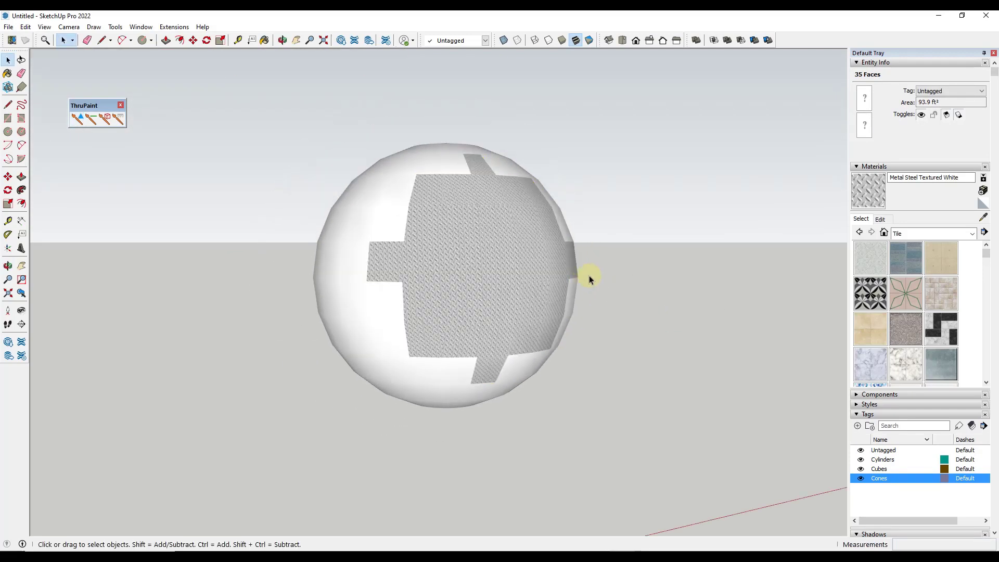
pyautogui.click(591, 272)
pyautogui.moveTo(591, 272); pyautogui.dragTo(542, 297, button='middle')
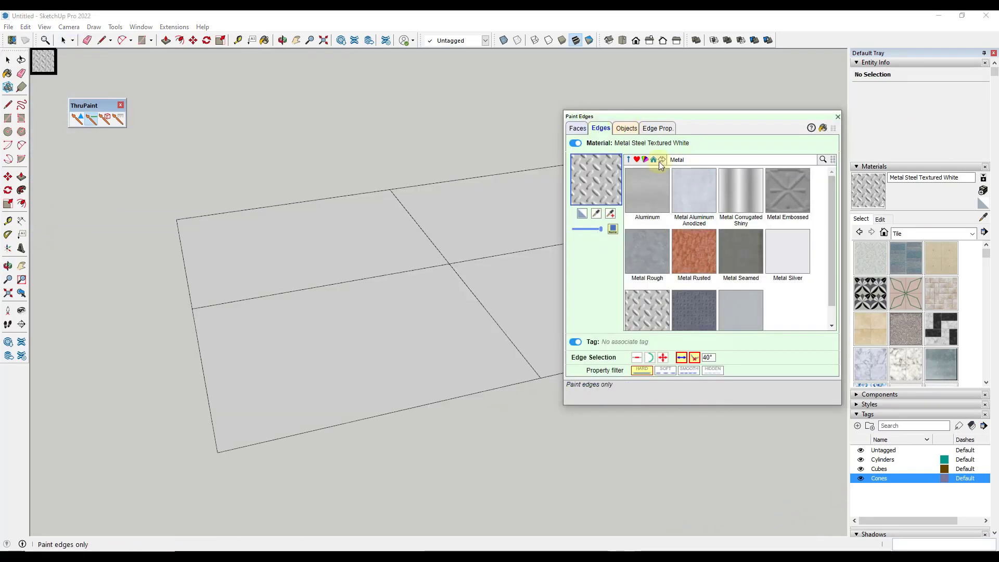
# Choose RAL 3016 Coral red from Color Fans > RAL Classic as the edge material.
pyautogui.click(697, 162)
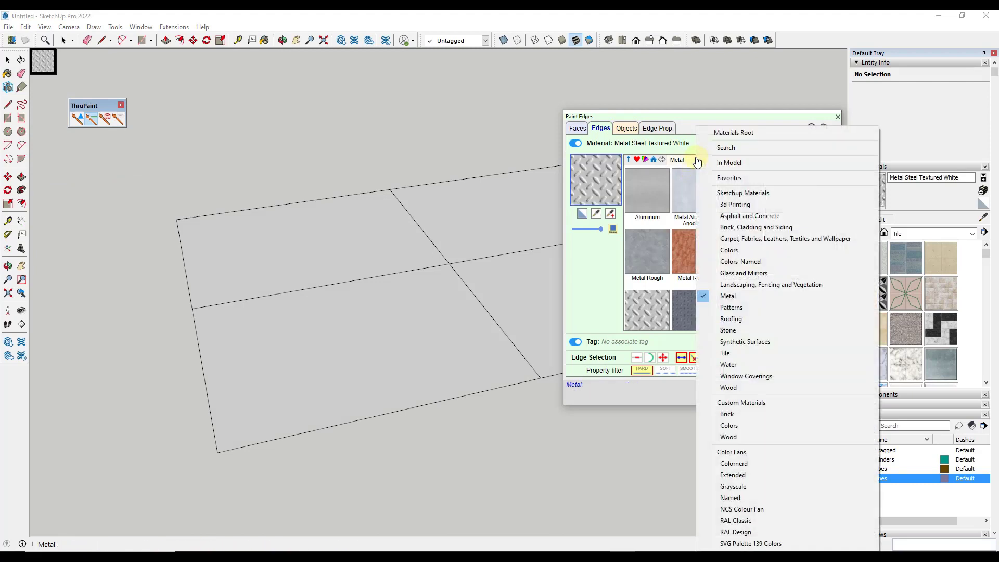
pyautogui.click(724, 135)
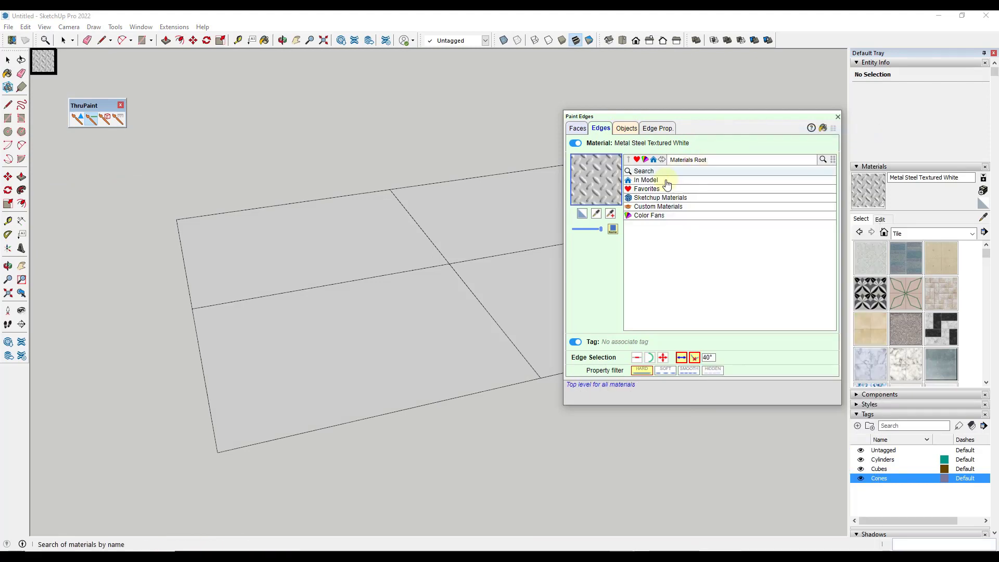
pyautogui.click(650, 221)
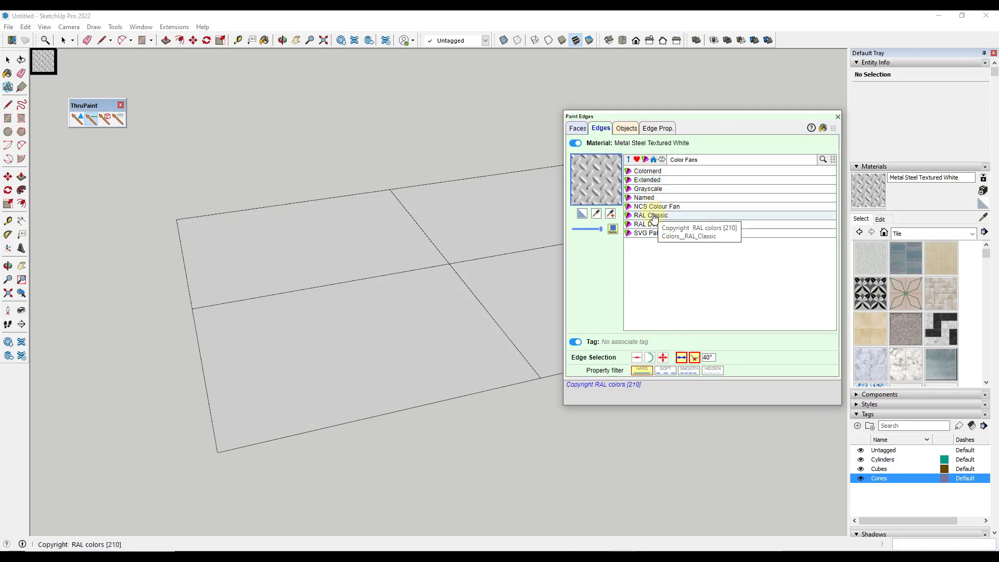
pyautogui.click(654, 217)
pyautogui.scroll(-4, 686, 277)
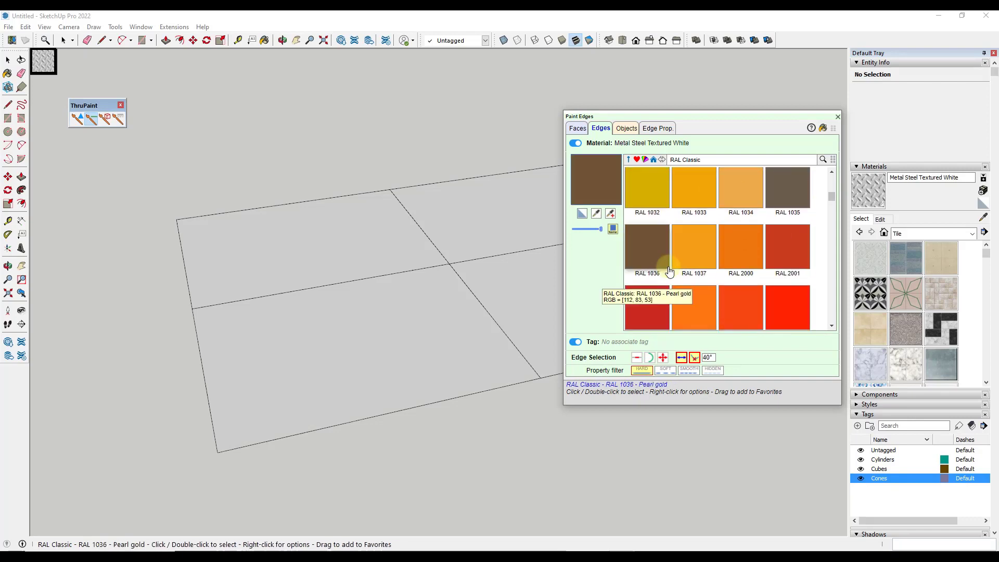
pyautogui.scroll(-2, 685, 276)
pyautogui.scroll(3, 728, 239)
pyautogui.scroll(-3, 733, 235)
pyautogui.scroll(-4, 733, 235)
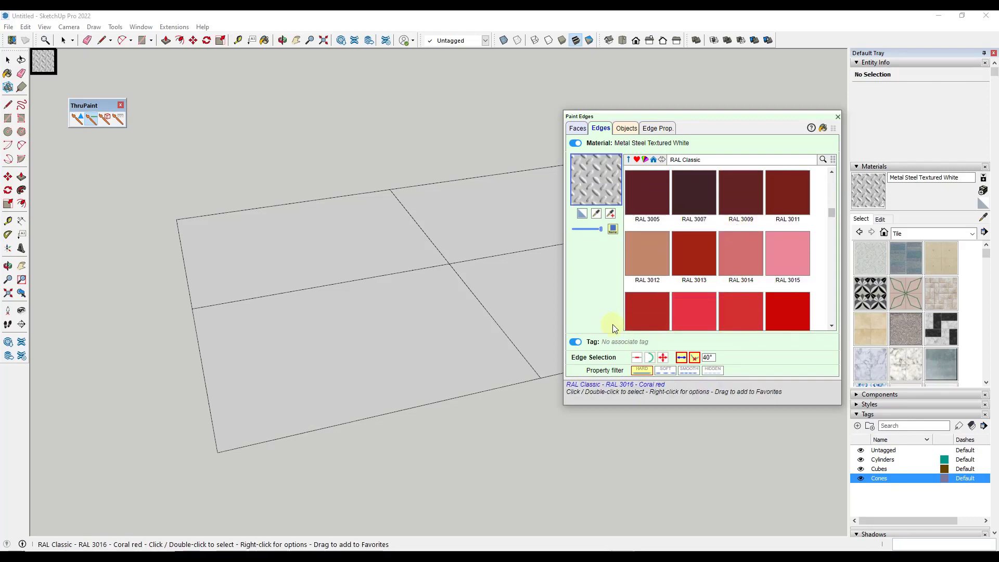
pyautogui.doubleClick(647, 315)
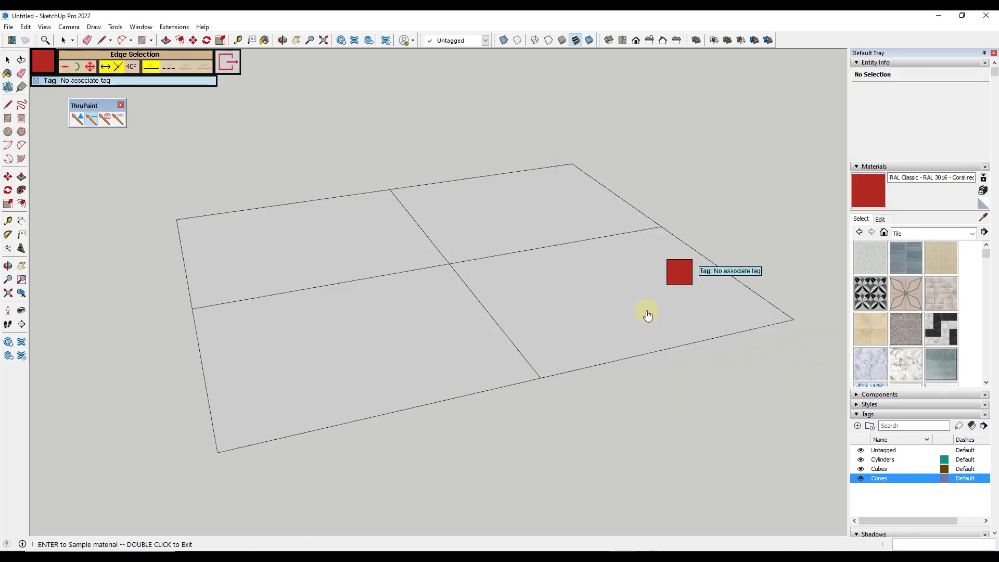
# Paint four edges in the plane's upper-right quarter coral red, then select the cube group.
pyautogui.click(489, 313)
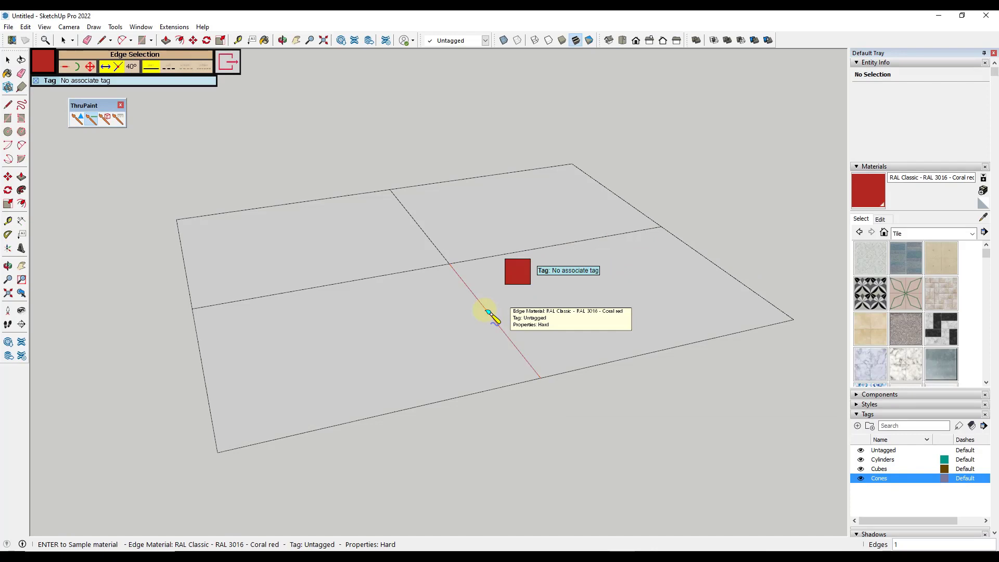
pyautogui.click(510, 253)
pyautogui.click(626, 199)
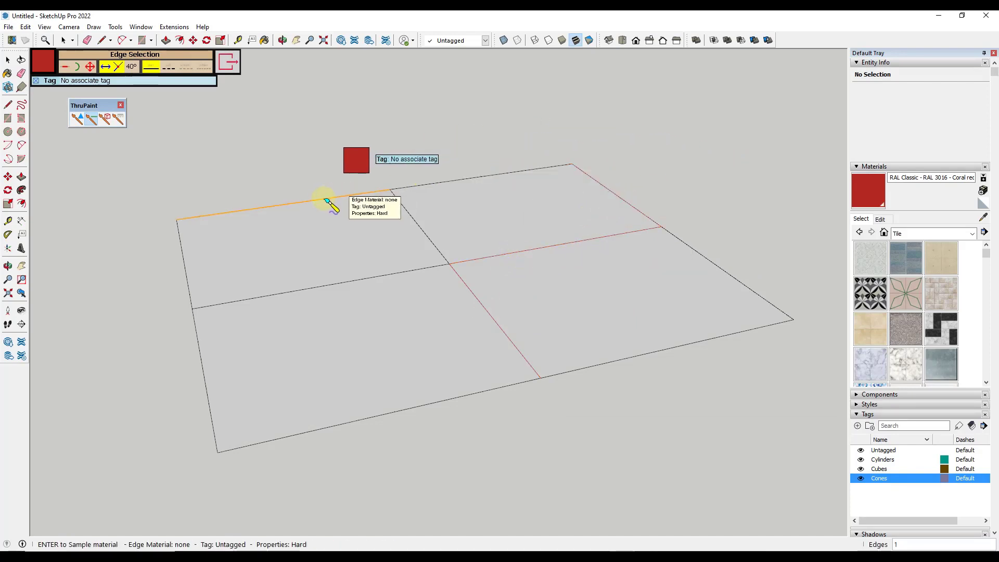
pyautogui.click(475, 179)
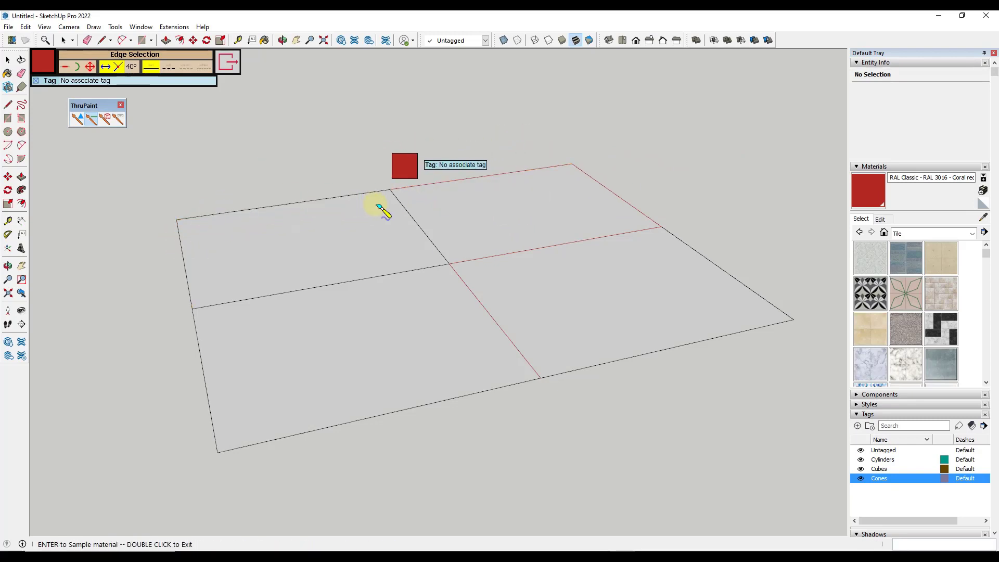
pyautogui.click(354, 281)
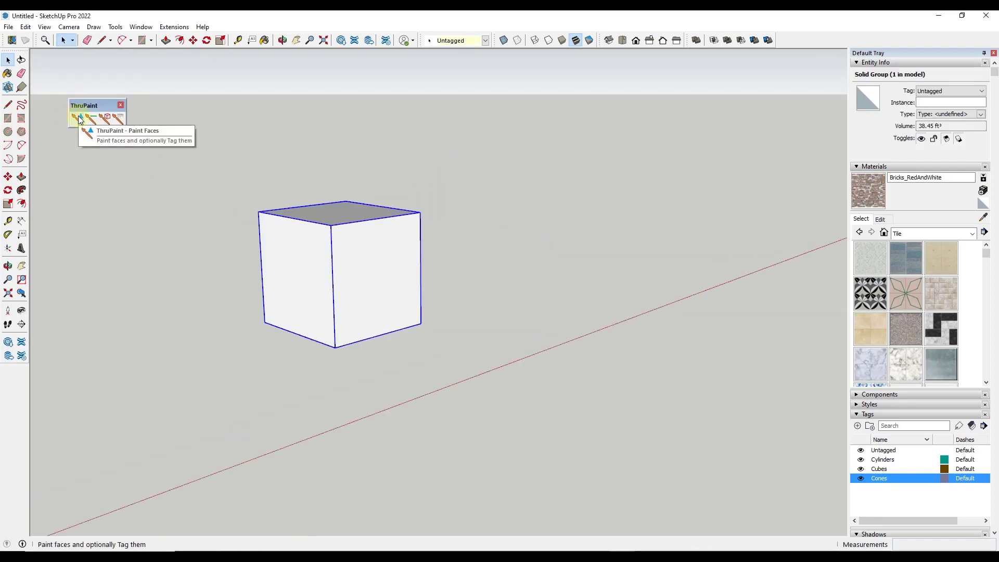
# Paint the cube object Bricks_RedAndWhite with tag Cubes using Paint Objects.
pyautogui.click(105, 119)
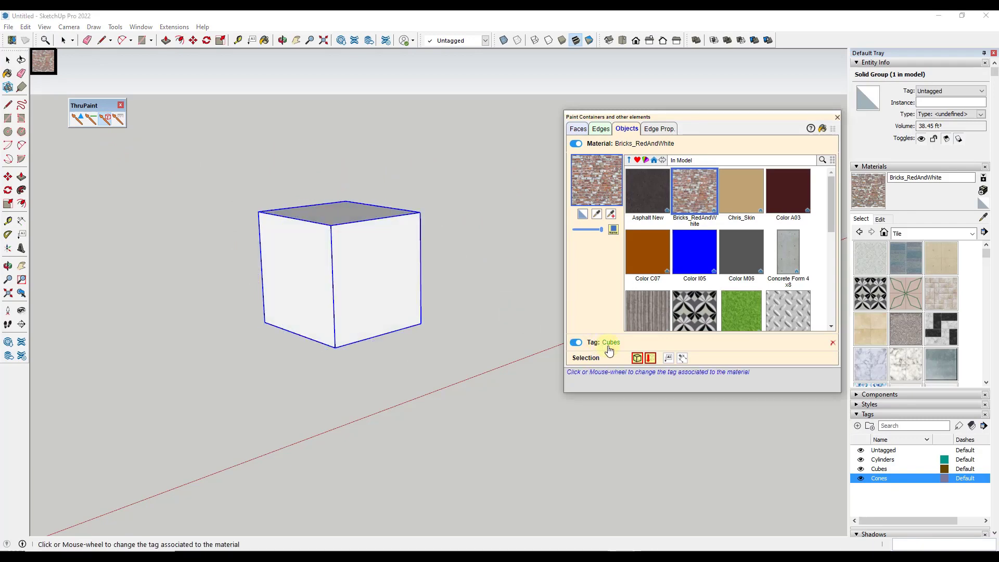
pyautogui.scroll(3, 374, 275)
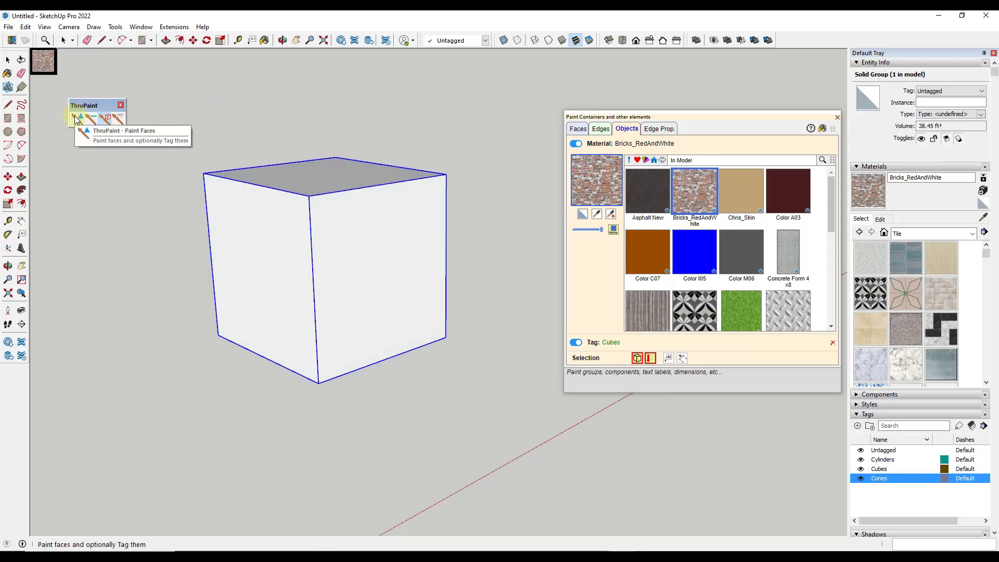
pyautogui.click(107, 120)
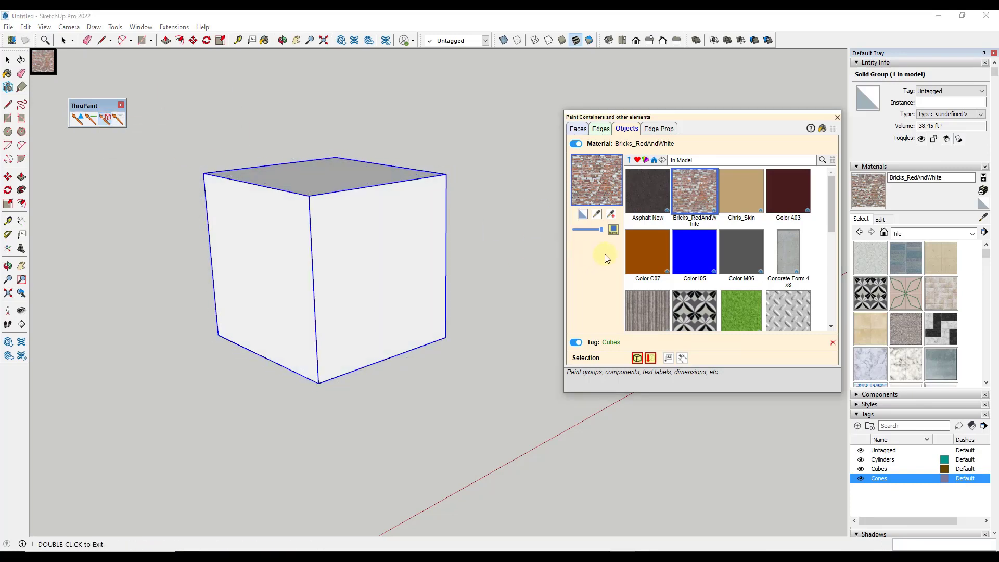
pyautogui.click(413, 240)
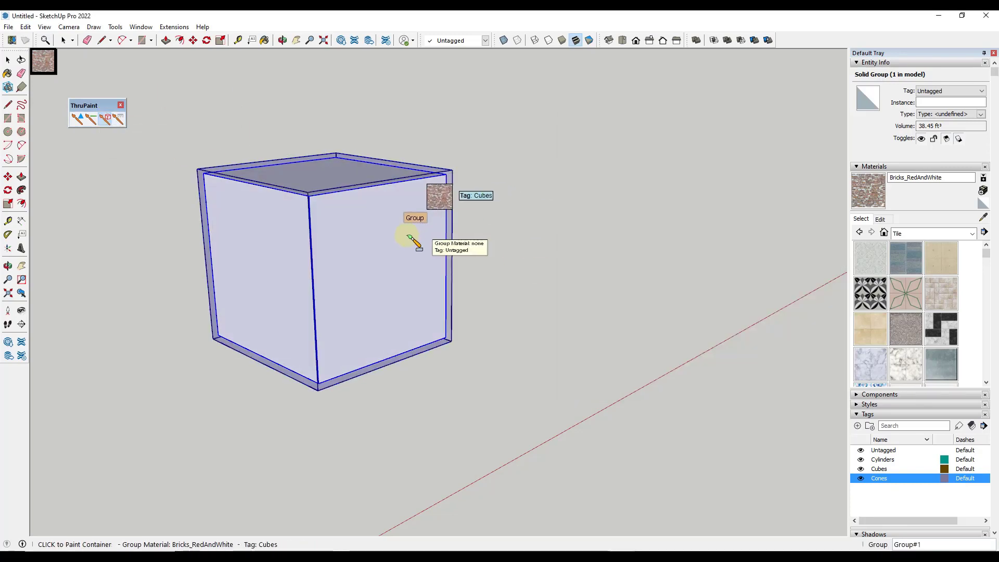
pyautogui.press('space')
pyautogui.moveTo(479, 240); pyautogui.dragTo(546, 190, button='middle')
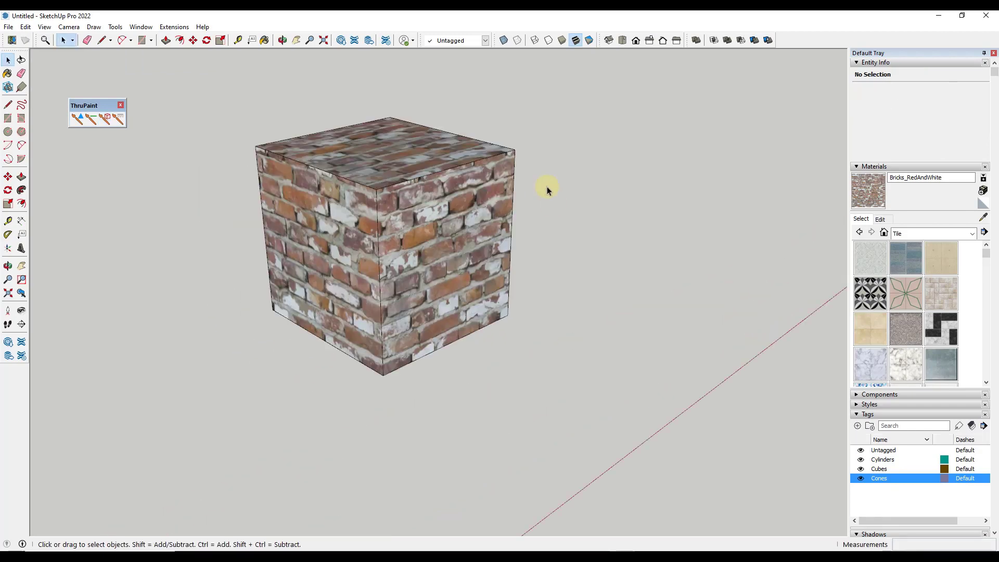
pyautogui.moveTo(325, 262); pyautogui.dragTo(276, 169, button='middle')
pyautogui.click(398, 235)
# Repaint the cube group with Default Material.
pyautogui.click(105, 119)
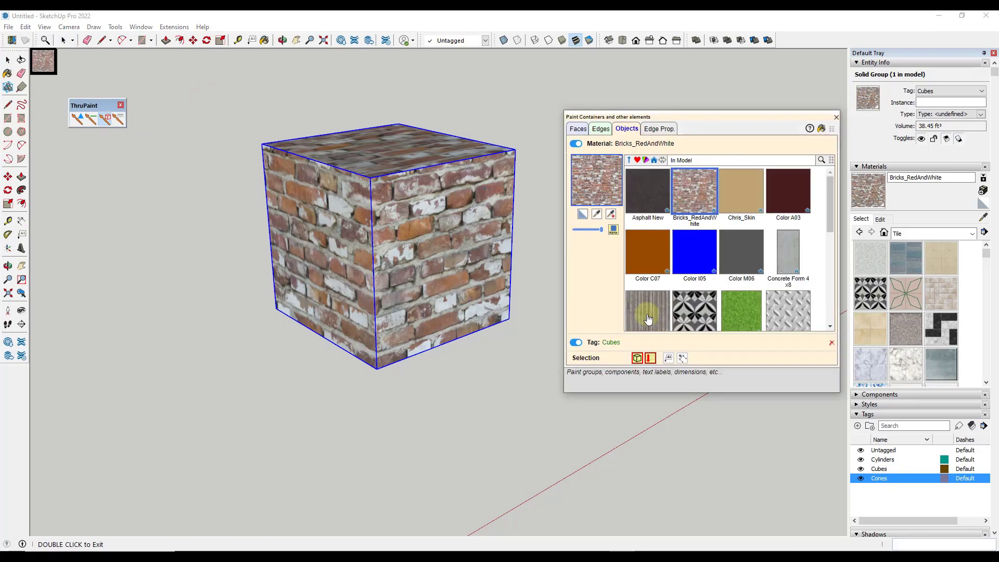
pyautogui.click(612, 344)
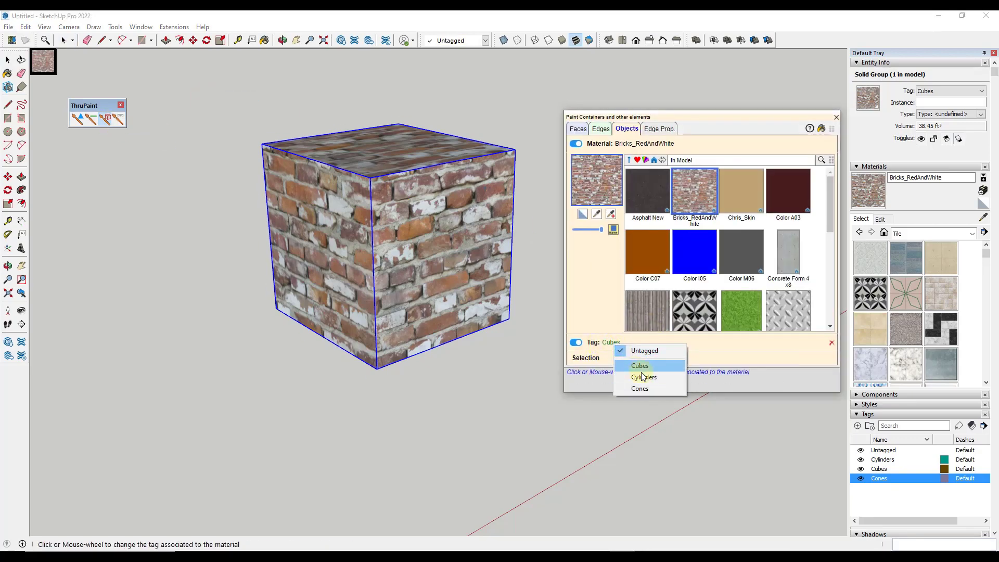
pyautogui.click(581, 214)
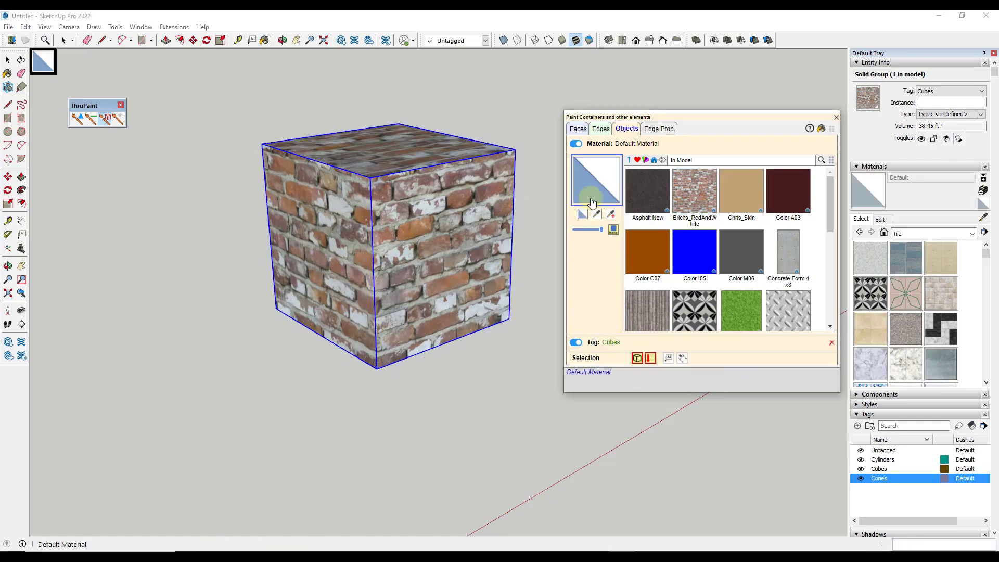
pyautogui.click(463, 200)
pyautogui.scroll(3, 396, 297)
pyautogui.press('space')
# Select the cube to confirm its Cubes tag in Entity Info.
pyautogui.click(381, 239)
pyautogui.click(577, 238)
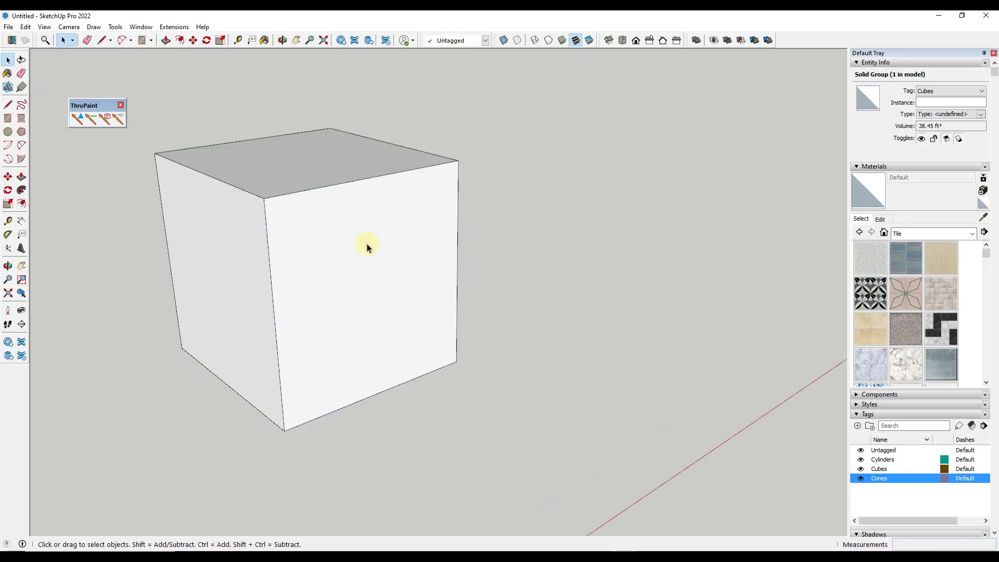
pyautogui.click(367, 247)
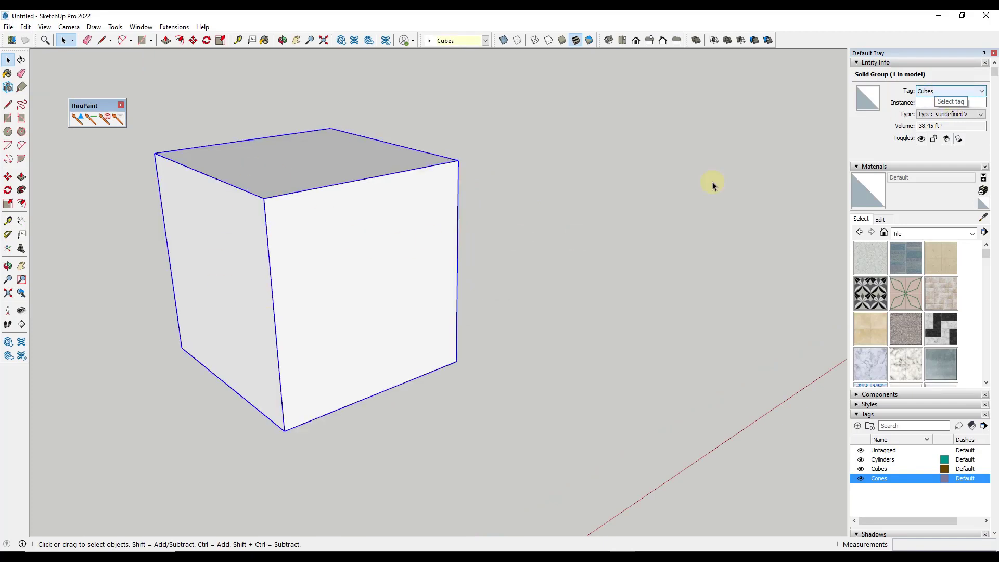
pyautogui.scroll(-2, 314, 312)
pyautogui.scroll(2, 208, 230)
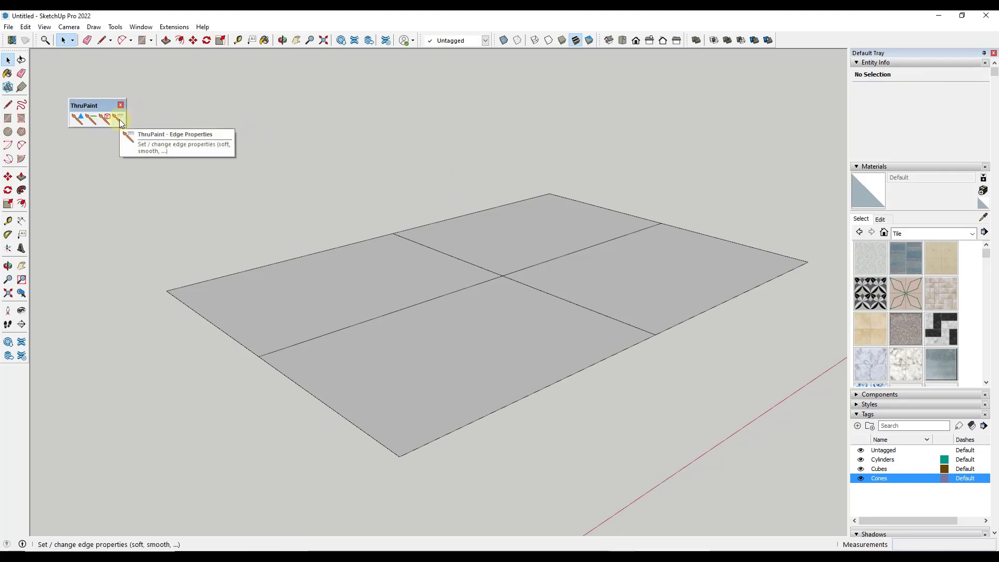
# Set ThruPaint Edge Properties to Soft, Smooth, Hidden and No Cast Shadows, affecting only hard edges.
pyautogui.click(120, 123)
pyautogui.moveTo(700, 121); pyautogui.dragTo(694, 82)
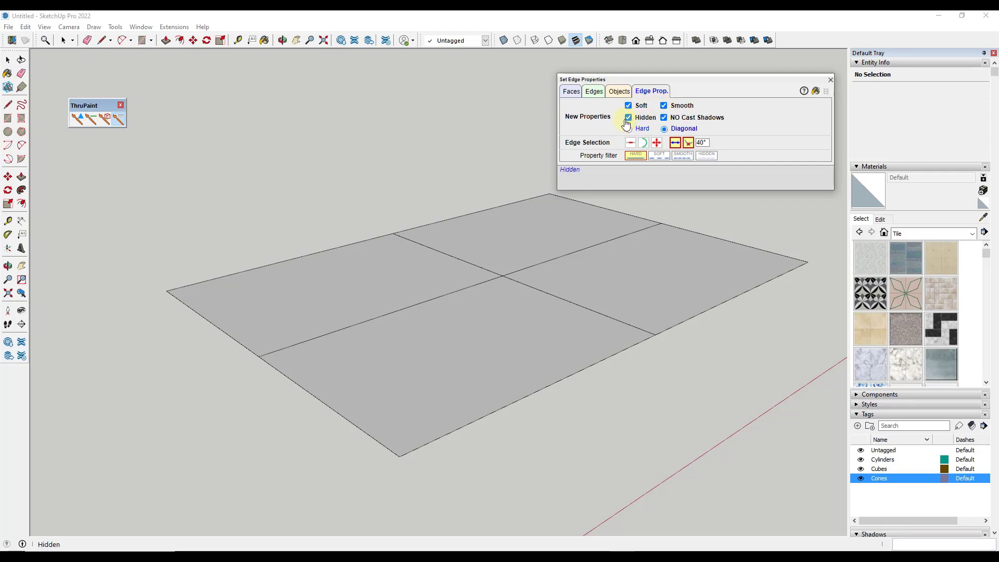
pyautogui.click(633, 156)
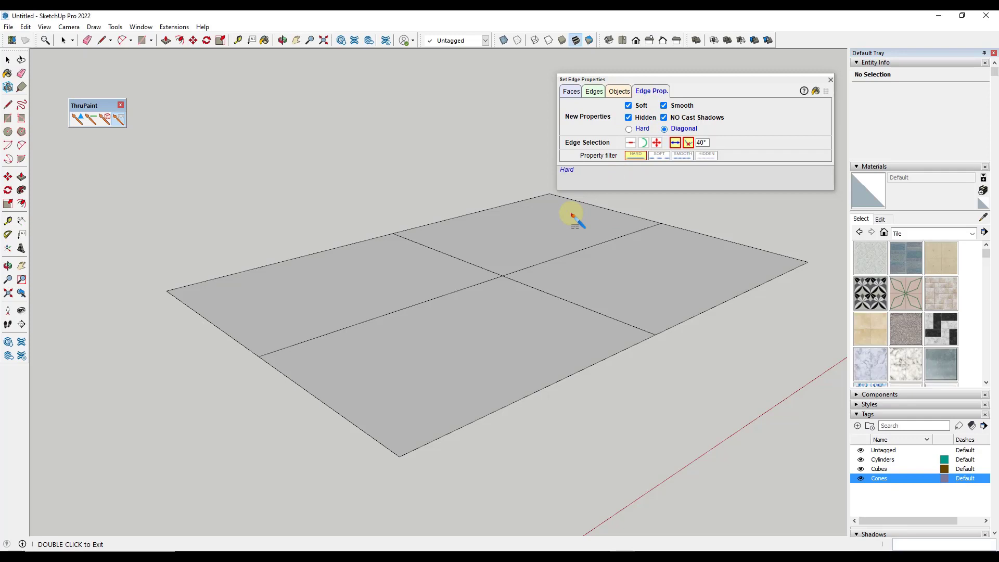
# Apply these edge settings to the plane's two inner dividing edges, then exit the tool.
pyautogui.click(491, 281)
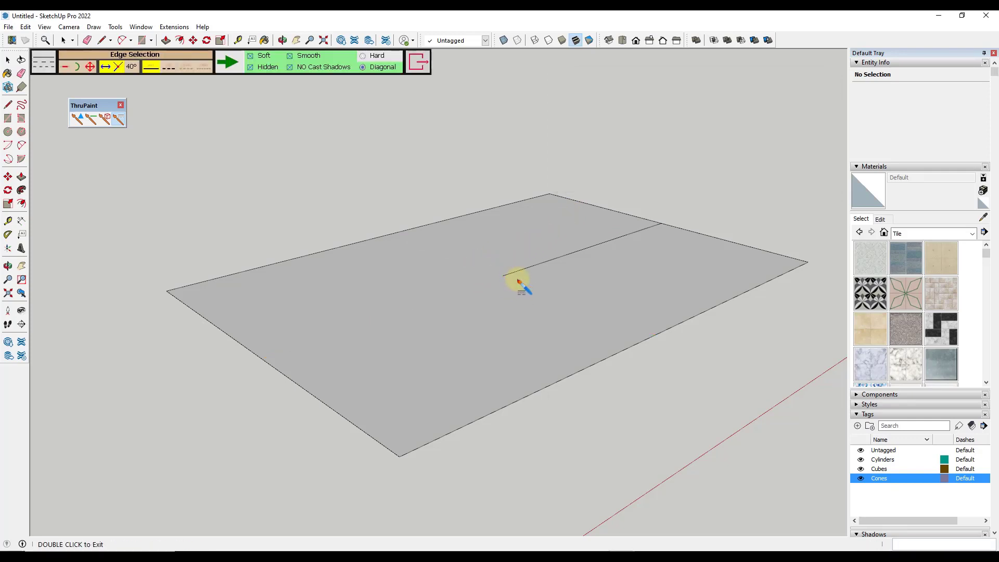
pyautogui.click(516, 271)
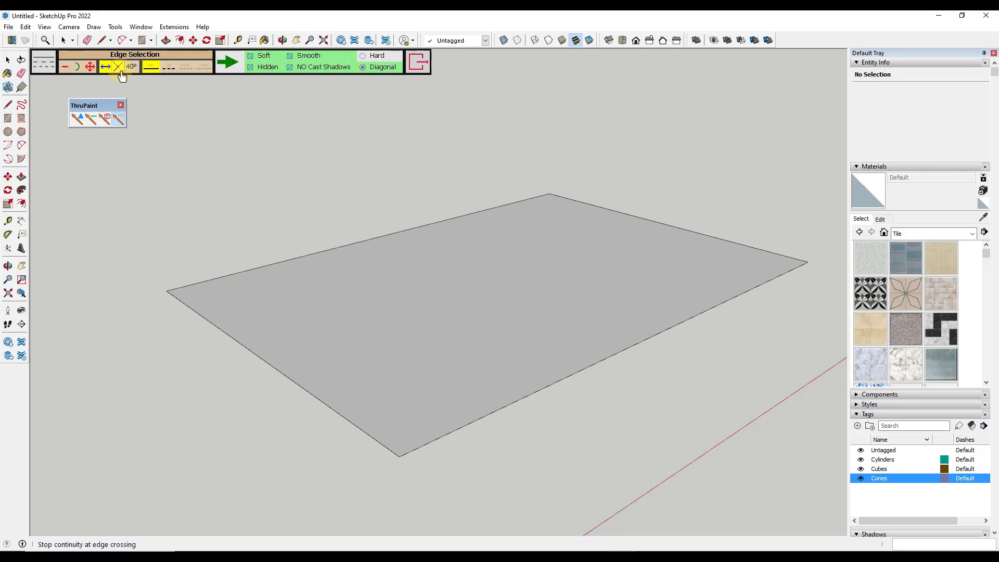
pyautogui.moveTo(495, 229); pyautogui.dragTo(427, 234, button='middle')
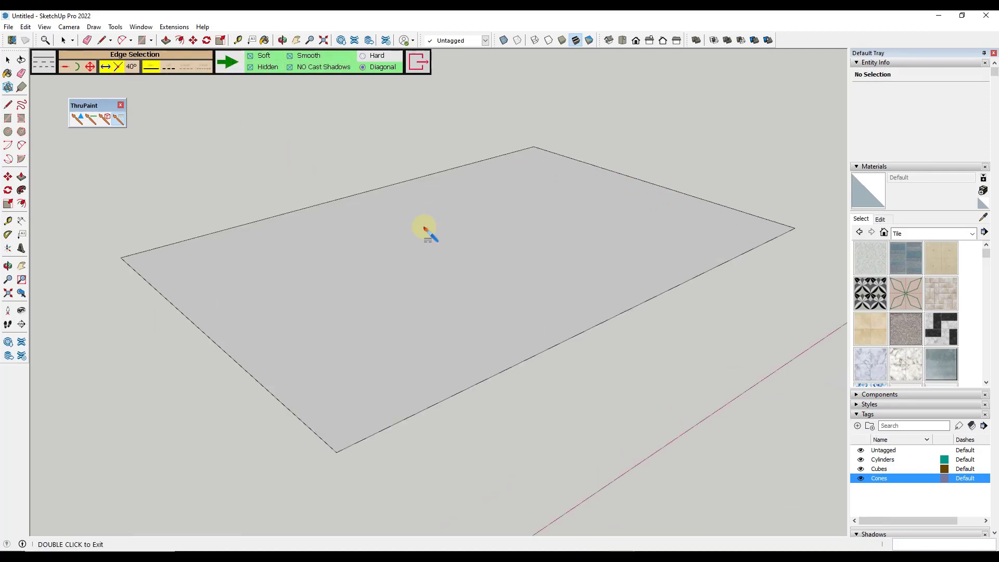
pyautogui.click(394, 191)
pyautogui.click(603, 289)
pyautogui.doubleClick(579, 273)
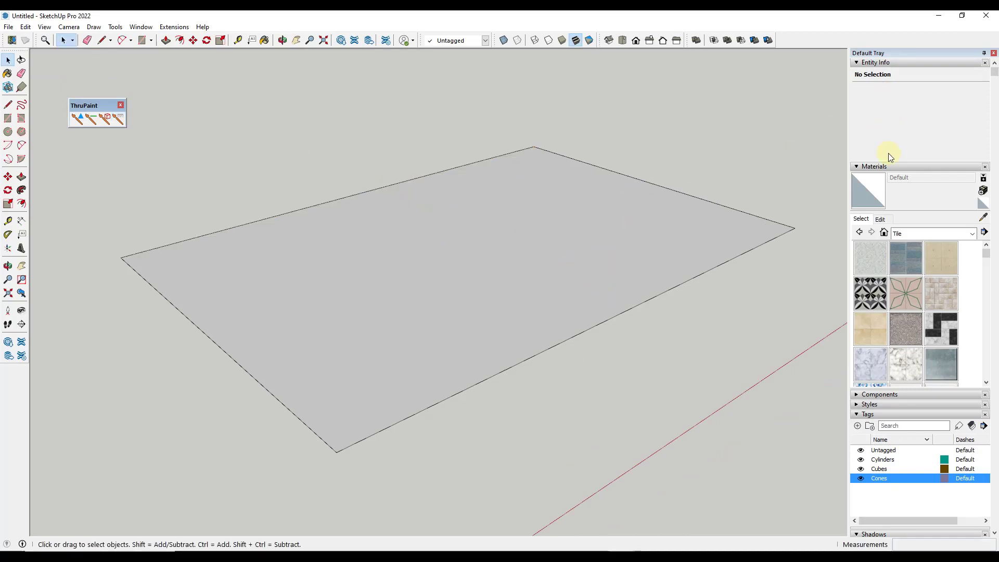